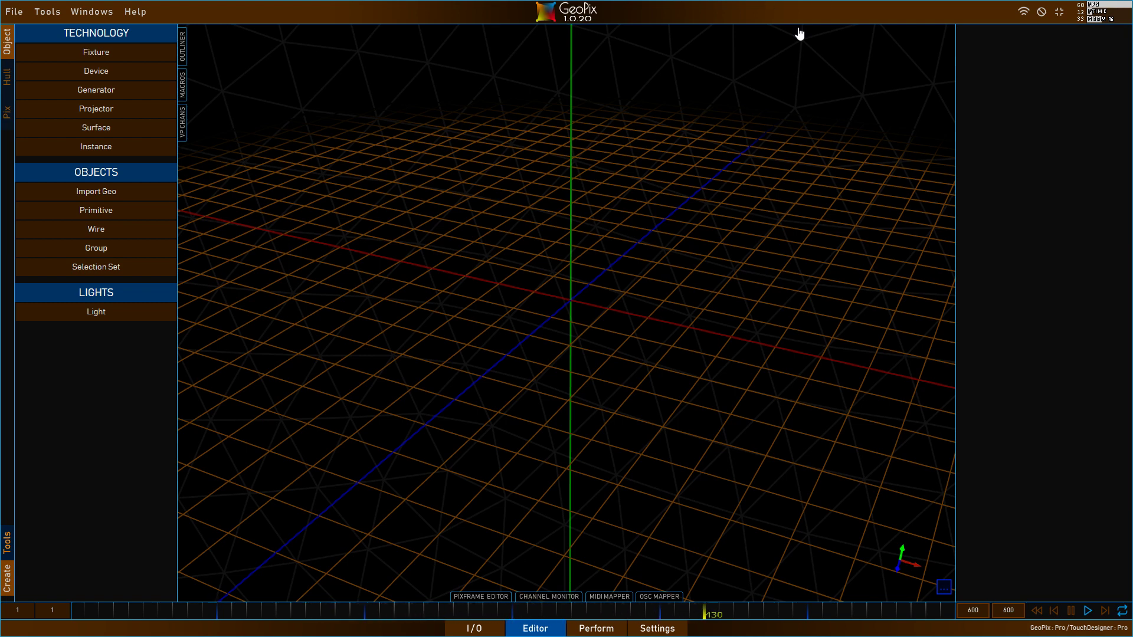
- Open the MIDI Manager and refresh its list of detected devices twice
left_click(42, 12)
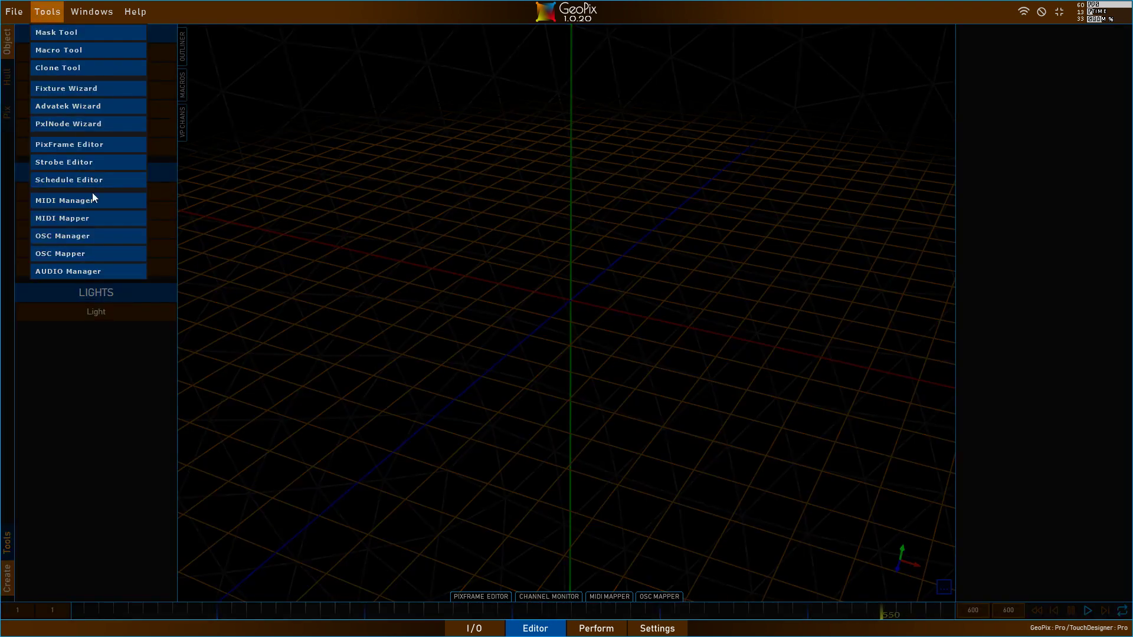
left_click(65, 201)
left_click_drag(868, 256, 509, 137)
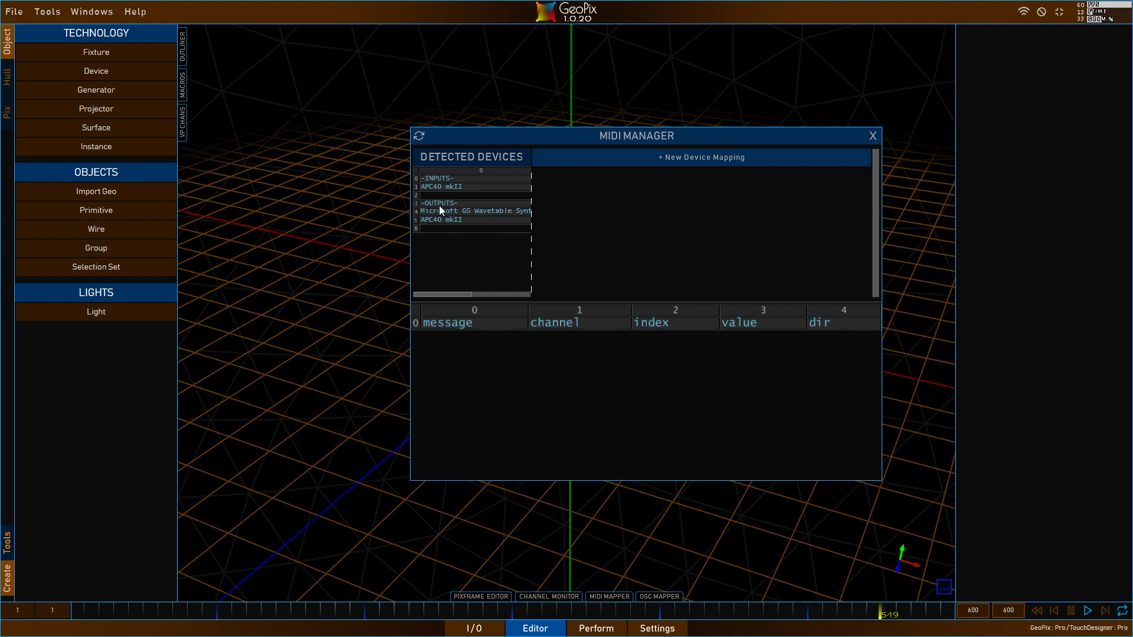
left_click(419, 136)
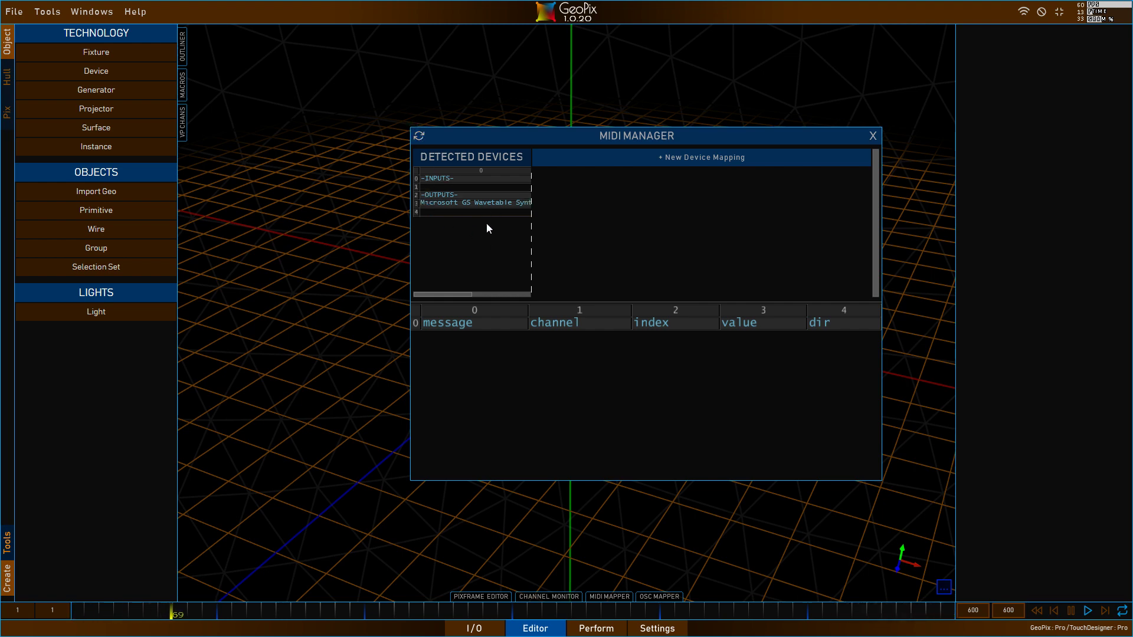
left_click(459, 203)
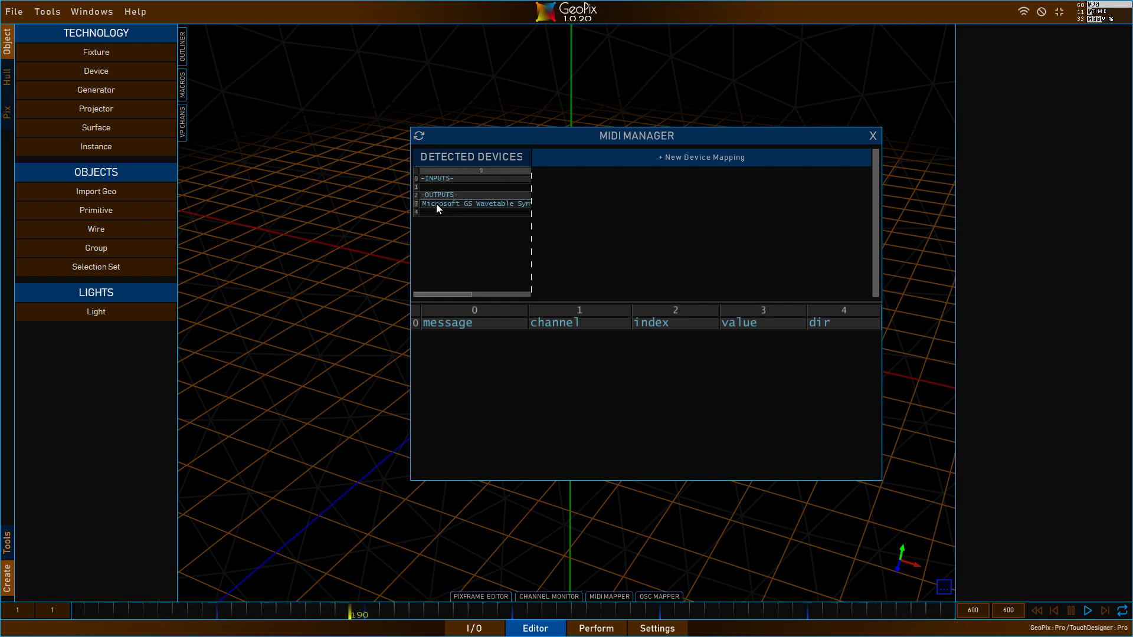
left_click(463, 203)
left_click(422, 136)
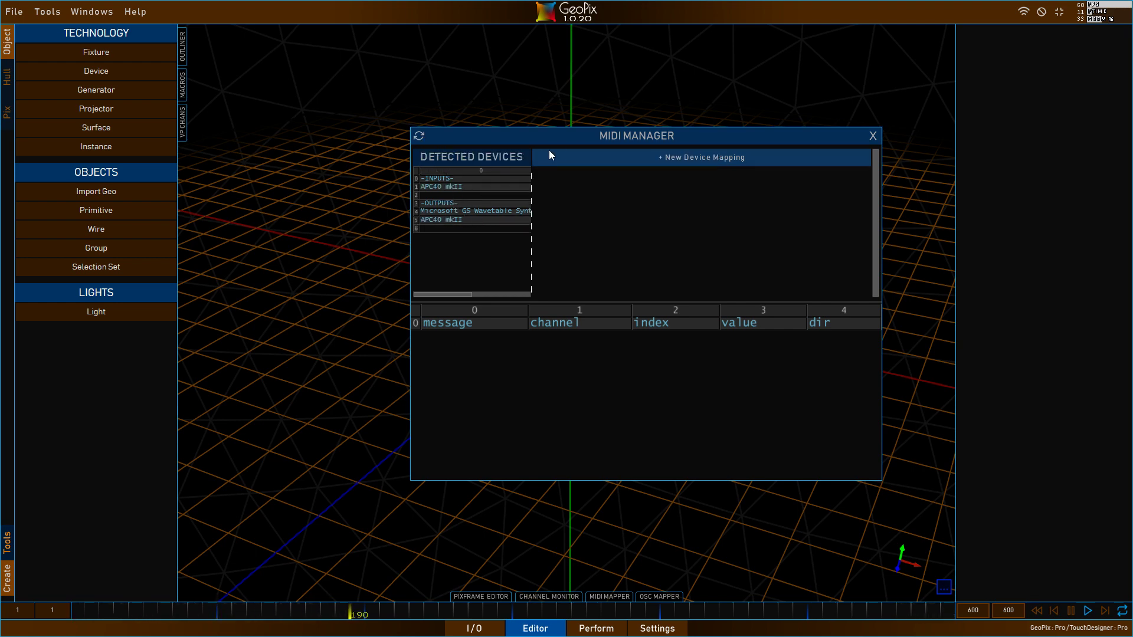
left_click_drag(573, 137, 530, 146)
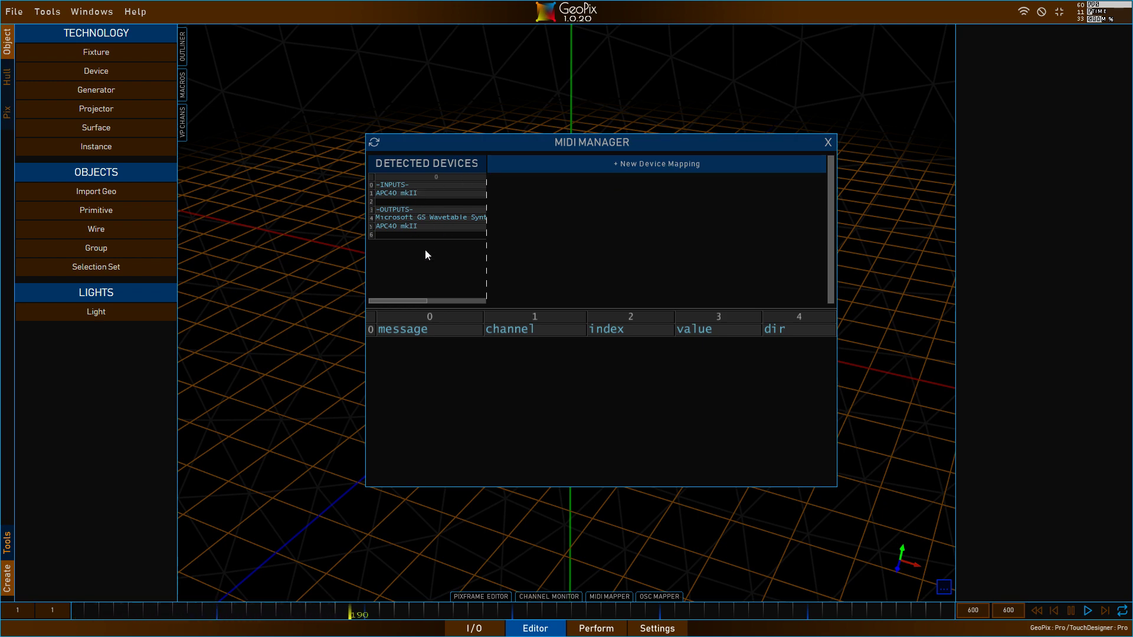
- Add one MIDI device mapping with APC40 mkII as both input and output, removing the extra empty mapping
left_click(635, 163)
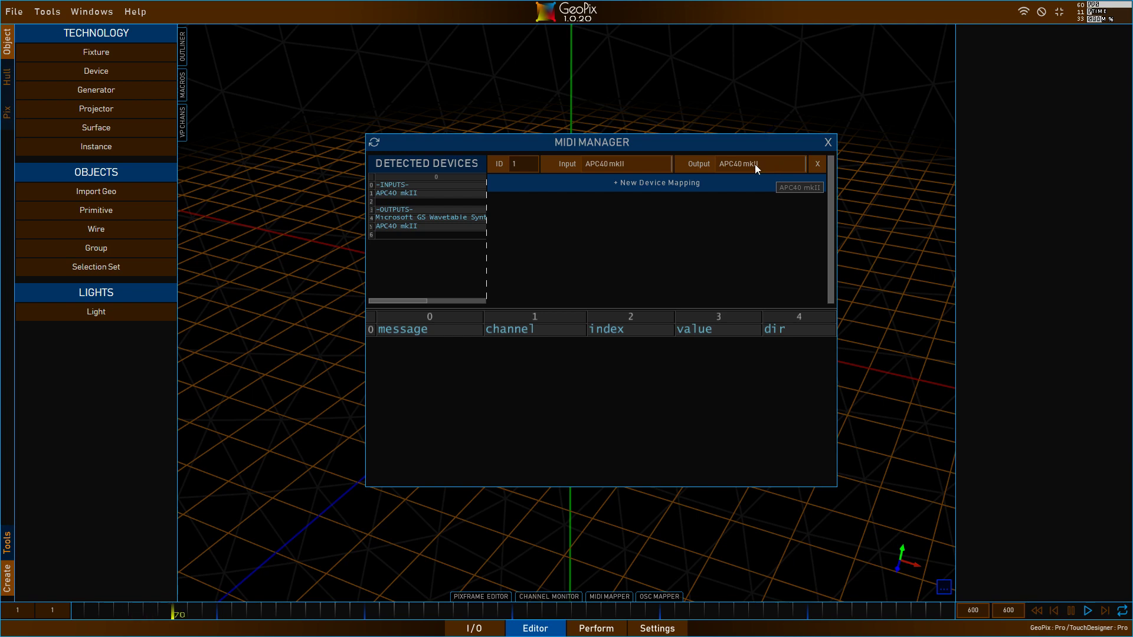
left_click(610, 184)
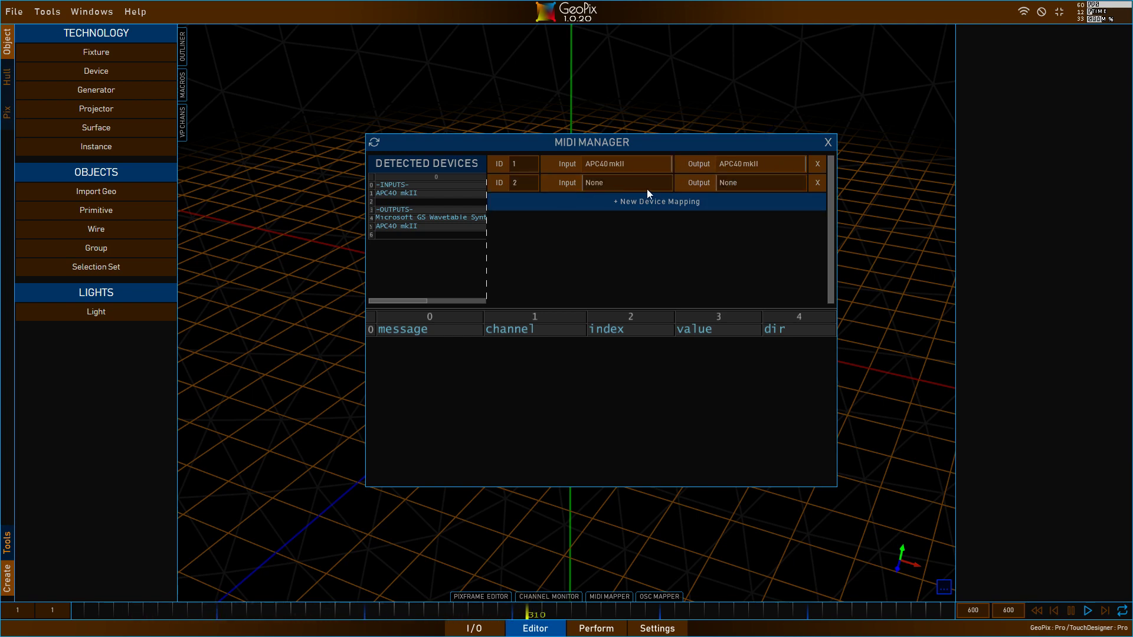
left_click(816, 183)
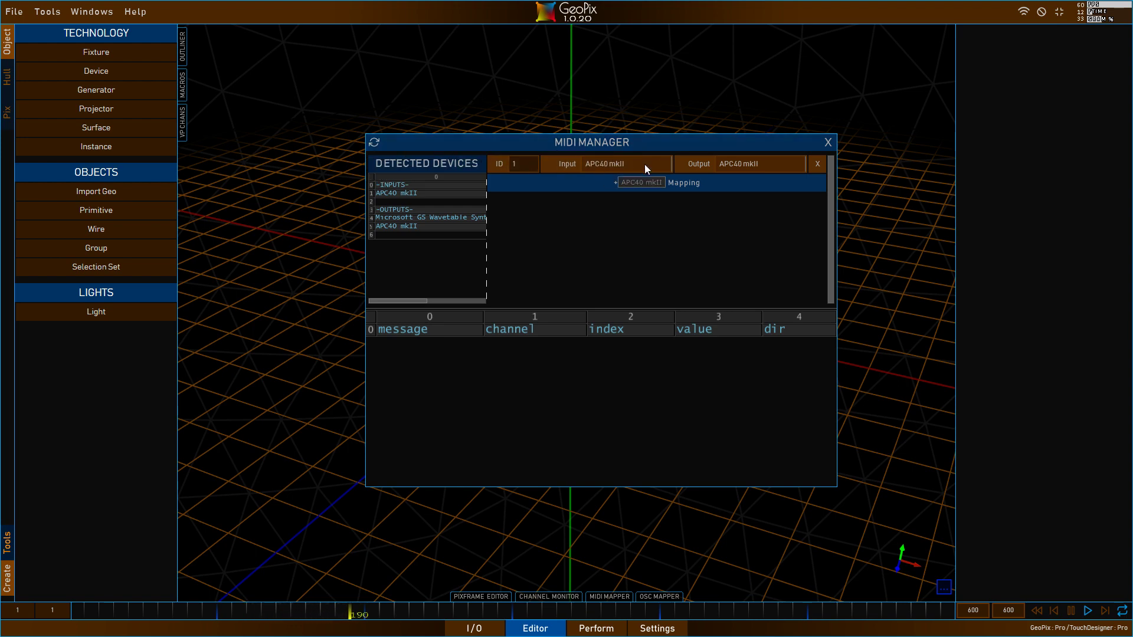
- Refresh the MIDI devices with the mapping in place, and close the MIDI Manager
left_click(376, 143)
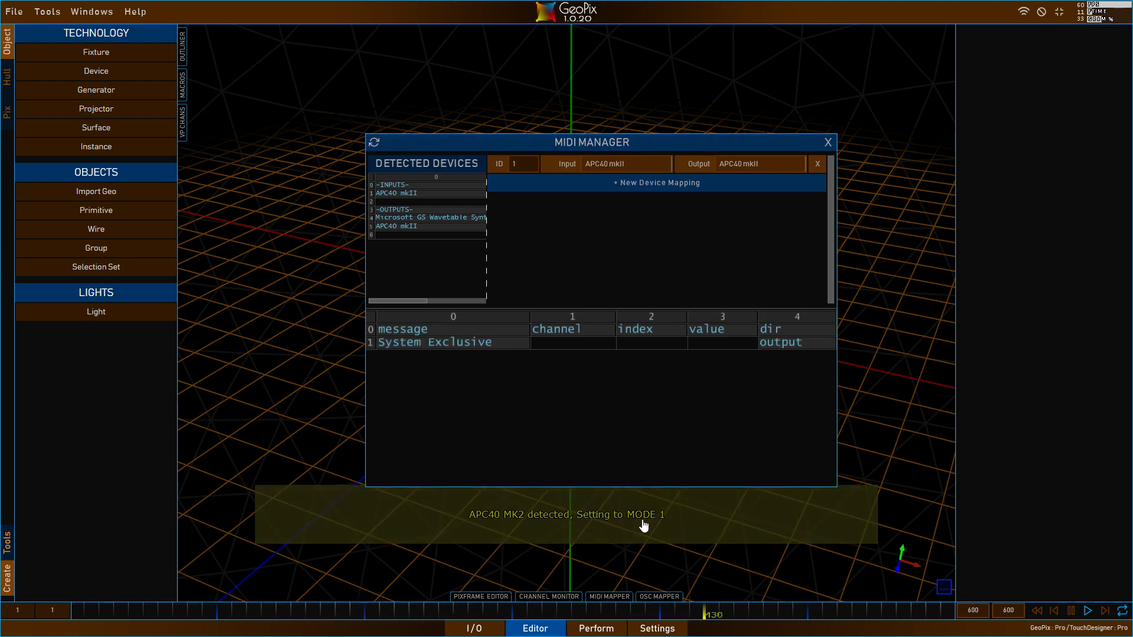
left_click_drag(586, 141, 576, 136)
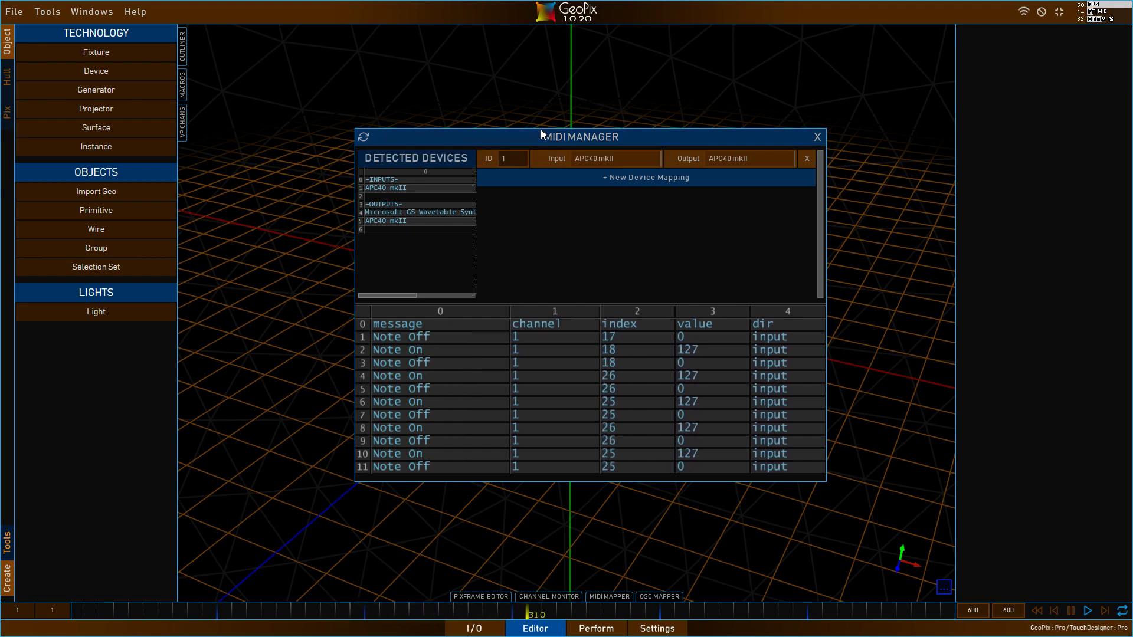
mouse_move(552, 135)
left_mouse_down()
mouse_move(544, 117)
mouse_move(547, 147)
left_mouse_up()
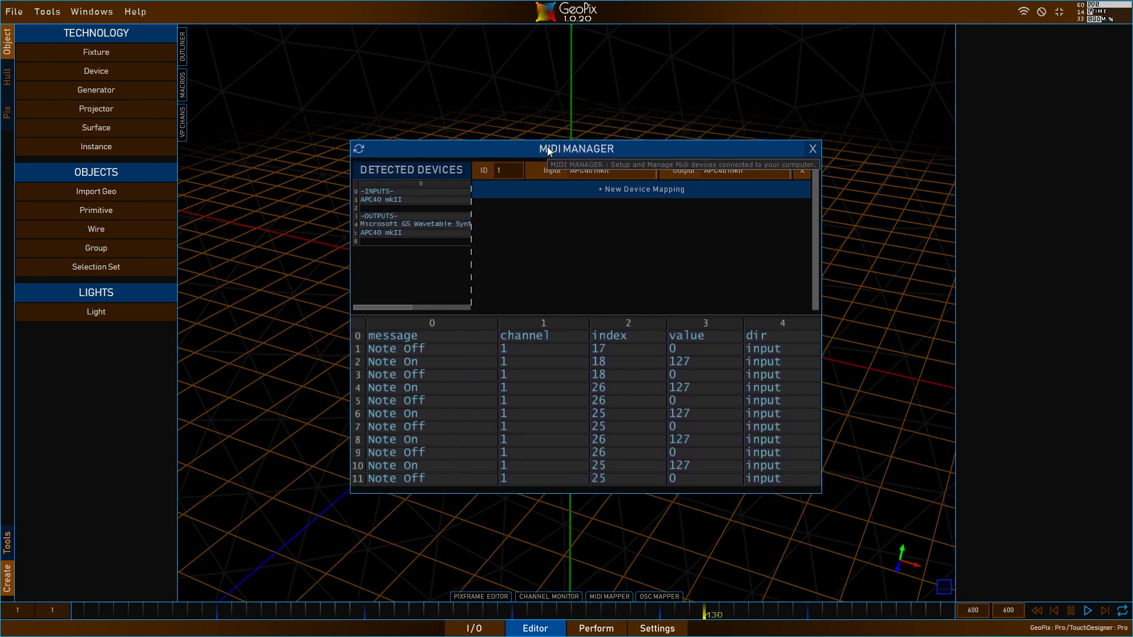
left_click(815, 150)
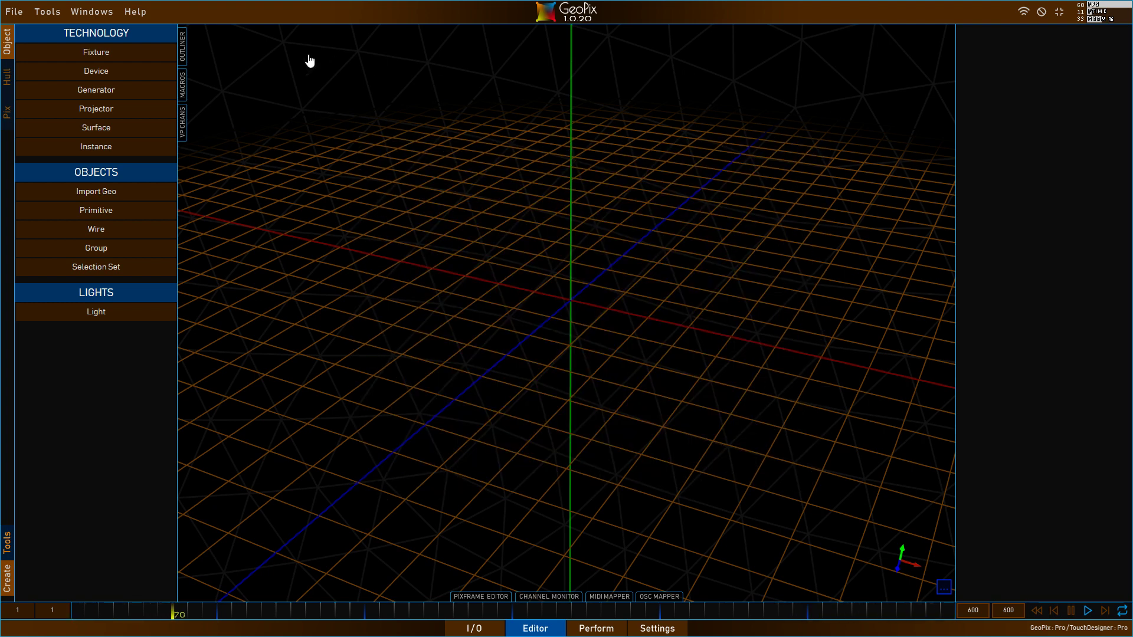
- Switch to the I/O workspace, then open the MIDI Manager from its MIDI settings and close it again
left_click(475, 629)
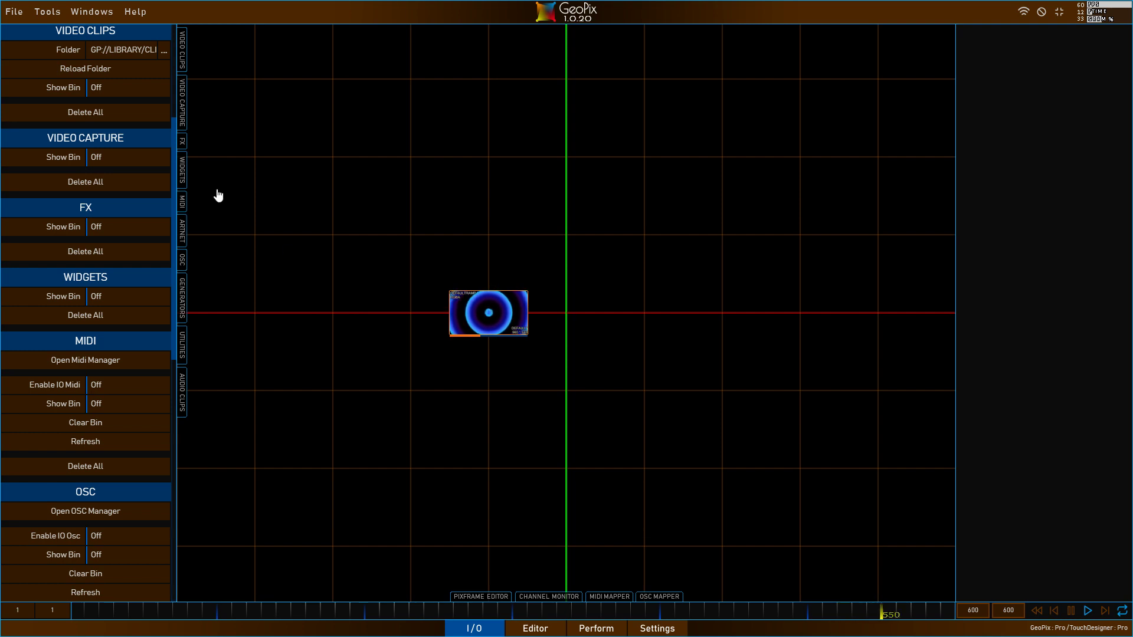
left_click_drag(176, 143, 187, 222)
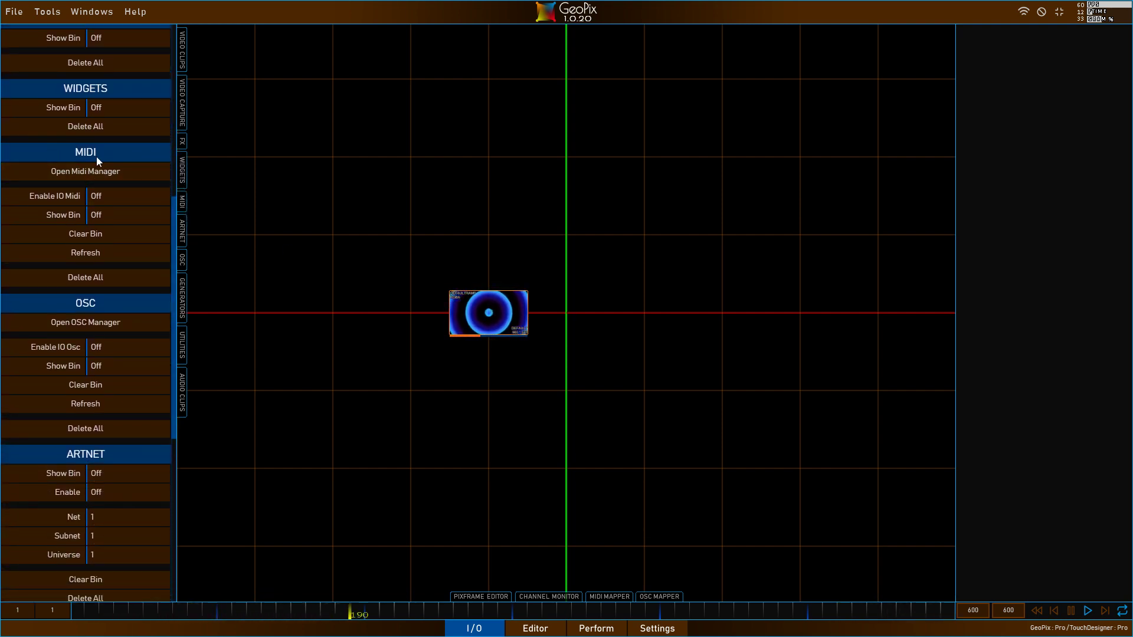
left_click(86, 171)
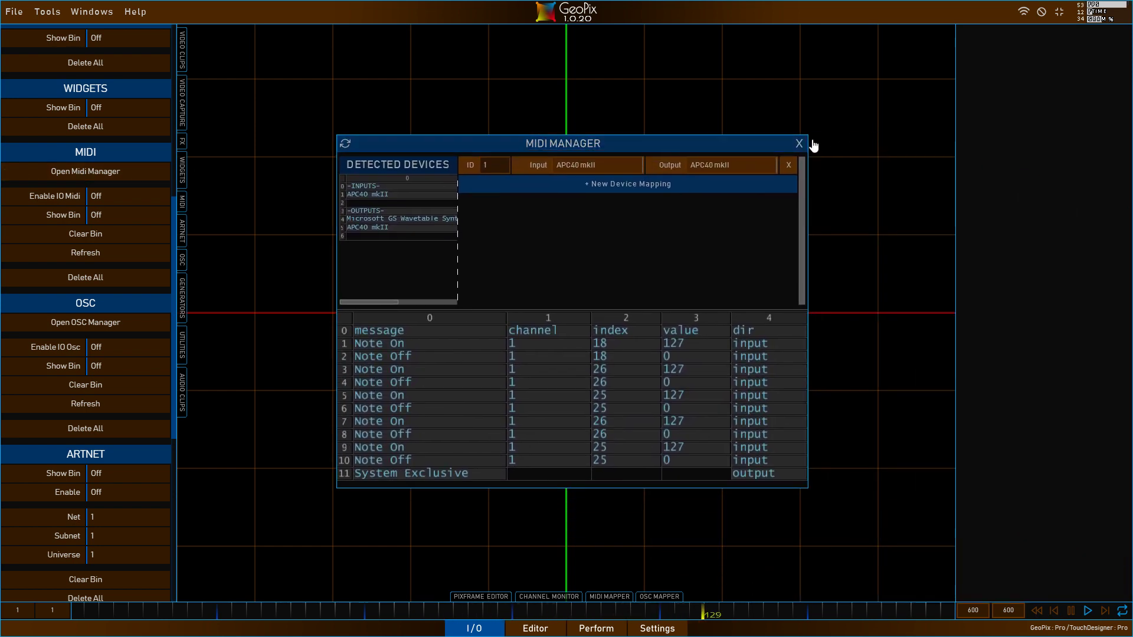
left_click(801, 144)
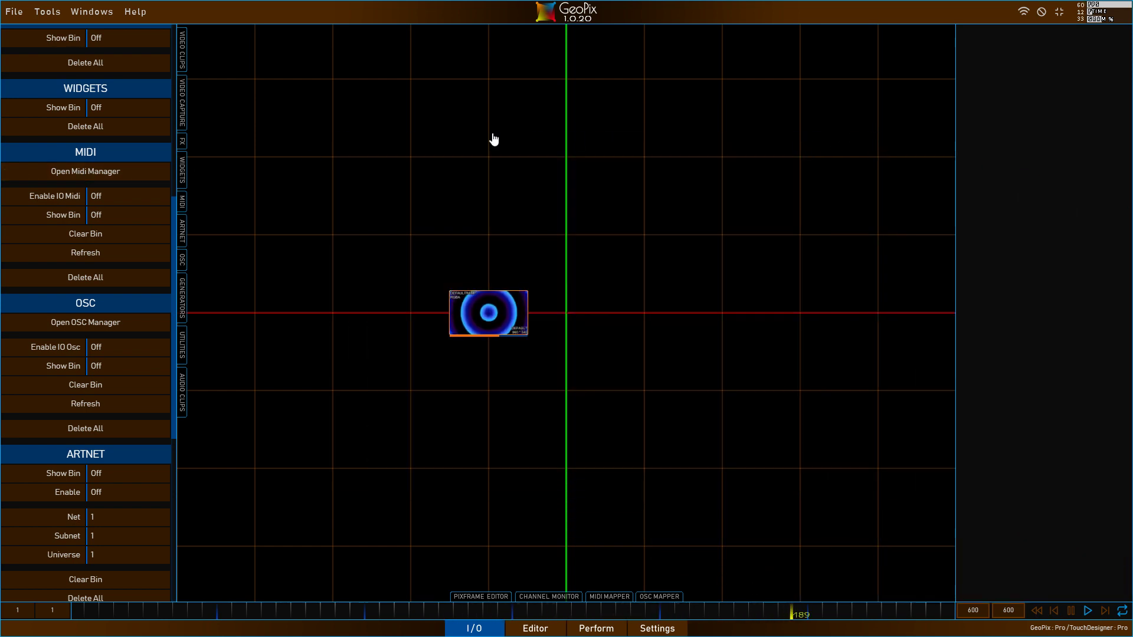
- Show the MIDI bin with IO Midi enabled, and place the d1ch1ctrl8 control as a node above the default ramp
left_click(182, 205)
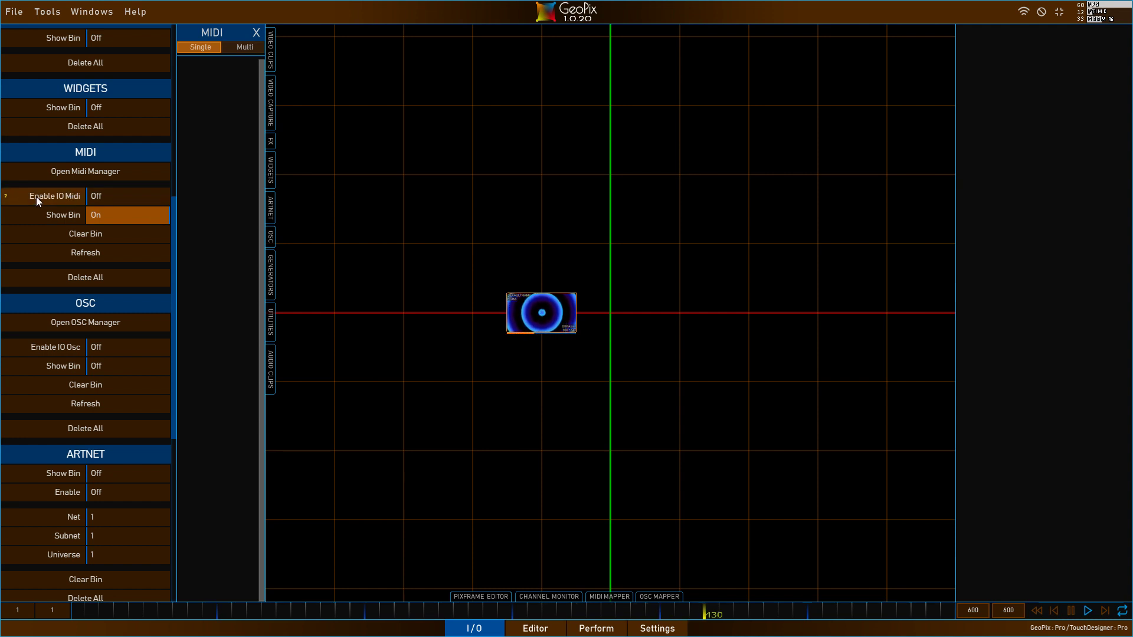
left_click(129, 195)
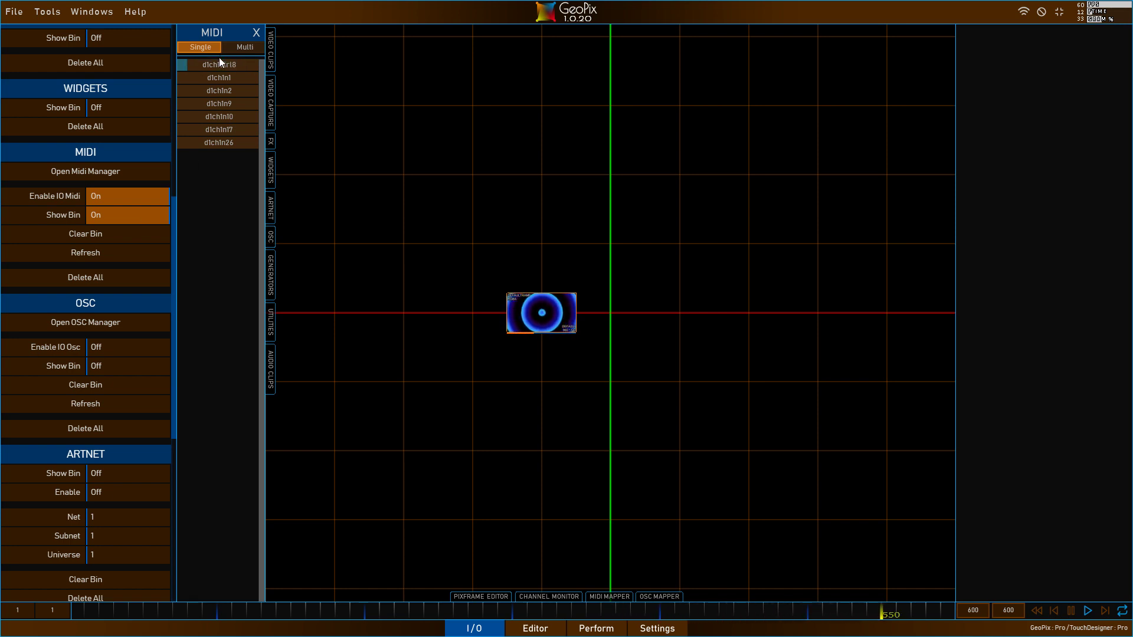
left_click_drag(210, 64, 610, 196)
scroll(610, 195, "up", 4)
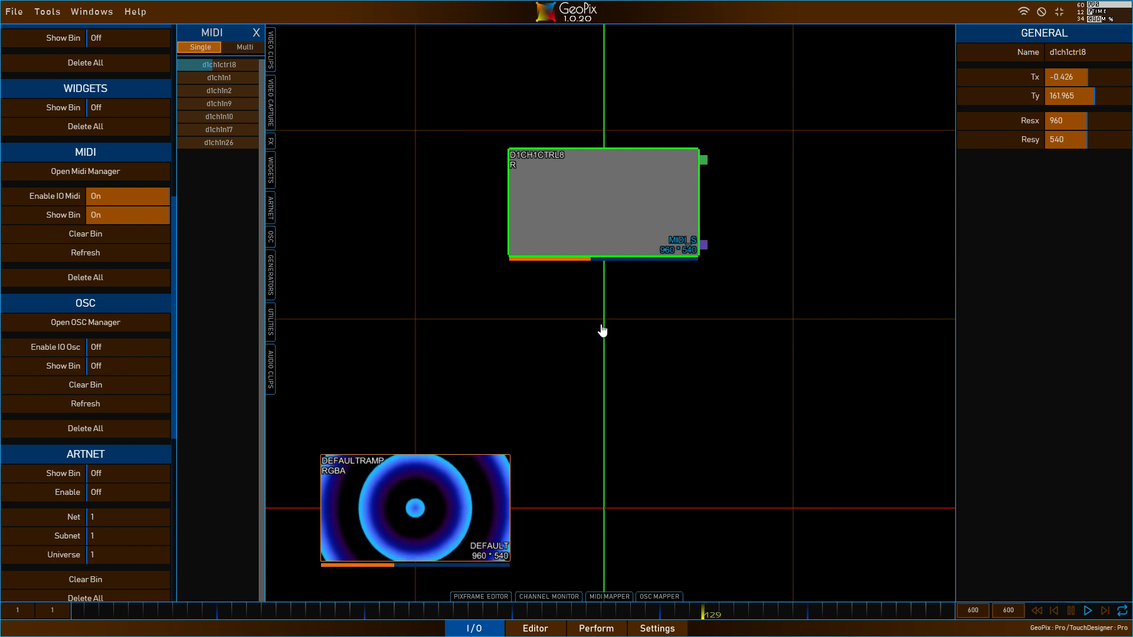
left_click(611, 238)
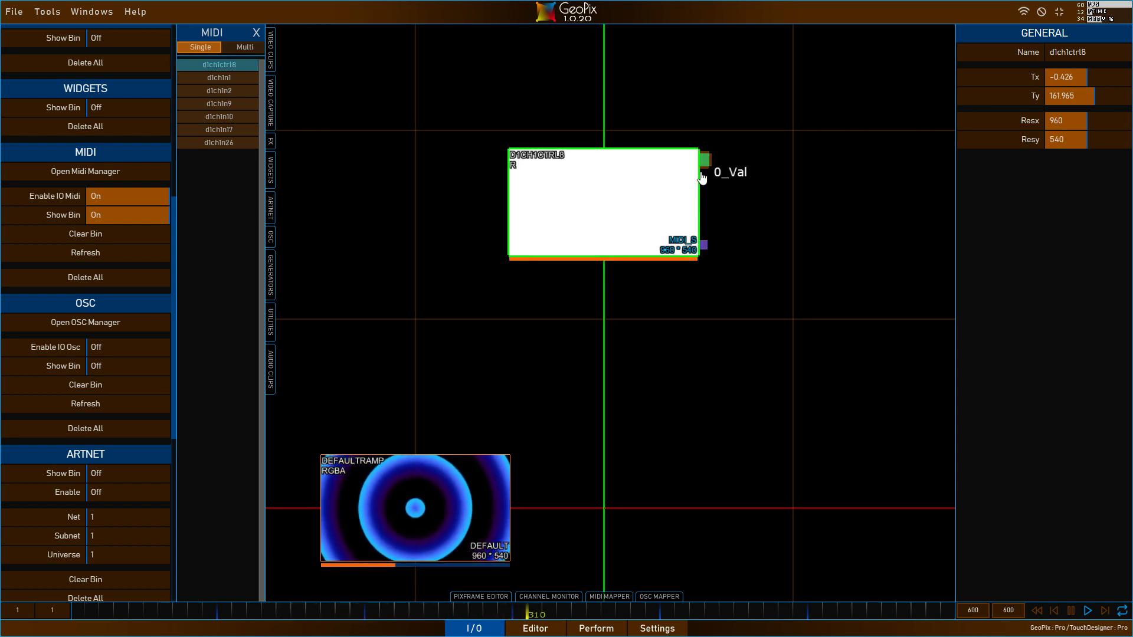
- Show the FX bin and add a Ramp node beside the MIDI node and a Composite node below the Ramp
middle_click_drag(697, 227, 567, 188)
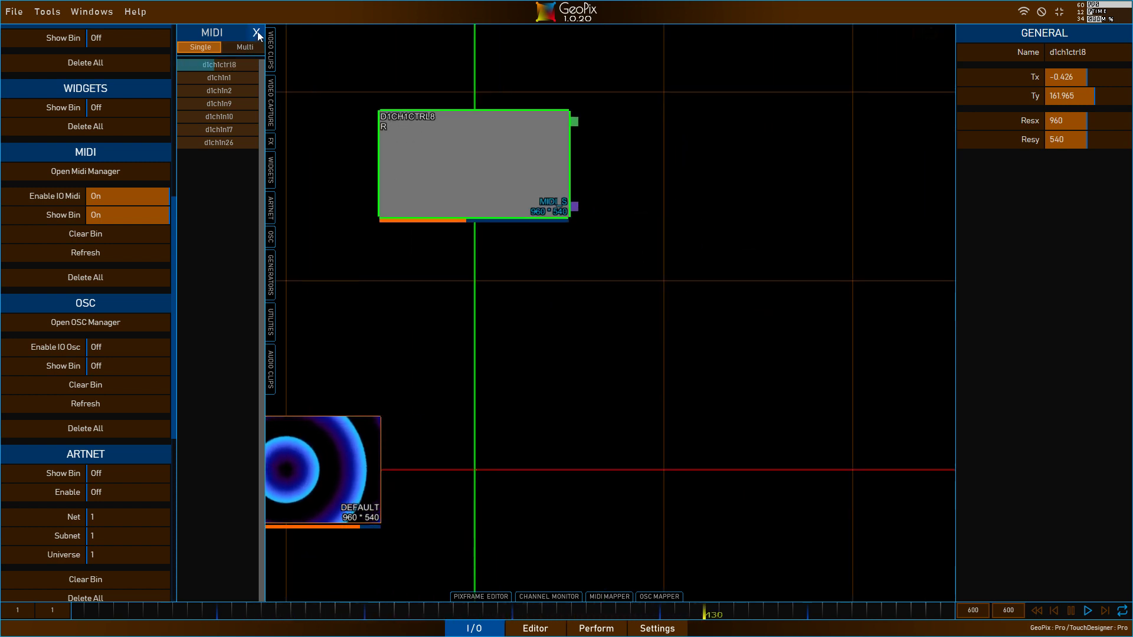
left_click(270, 139)
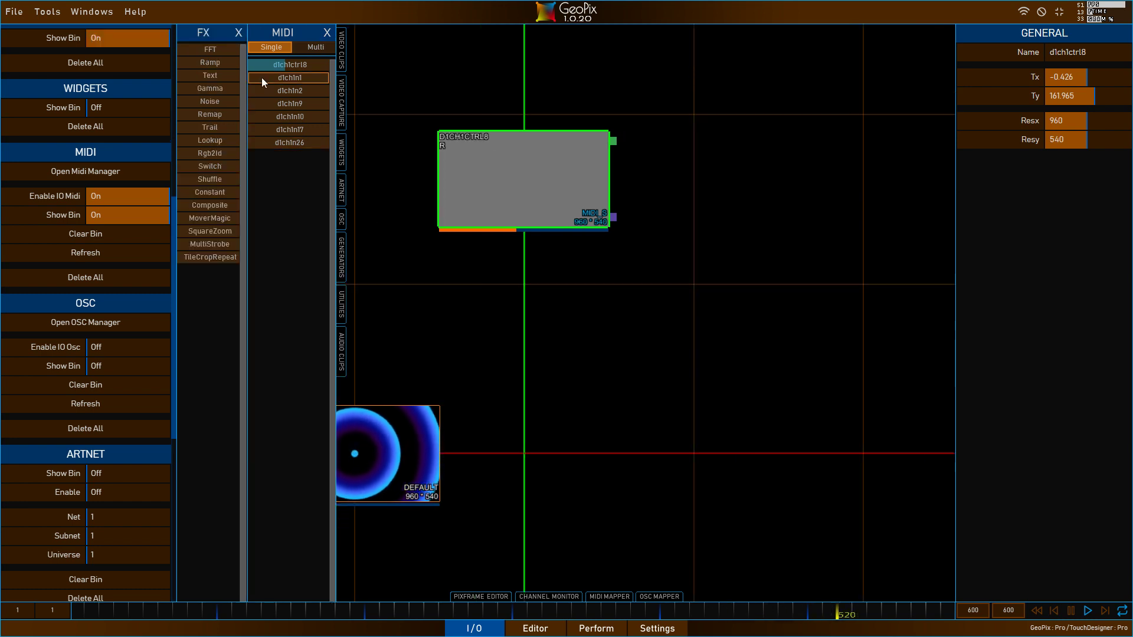
left_click(209, 62)
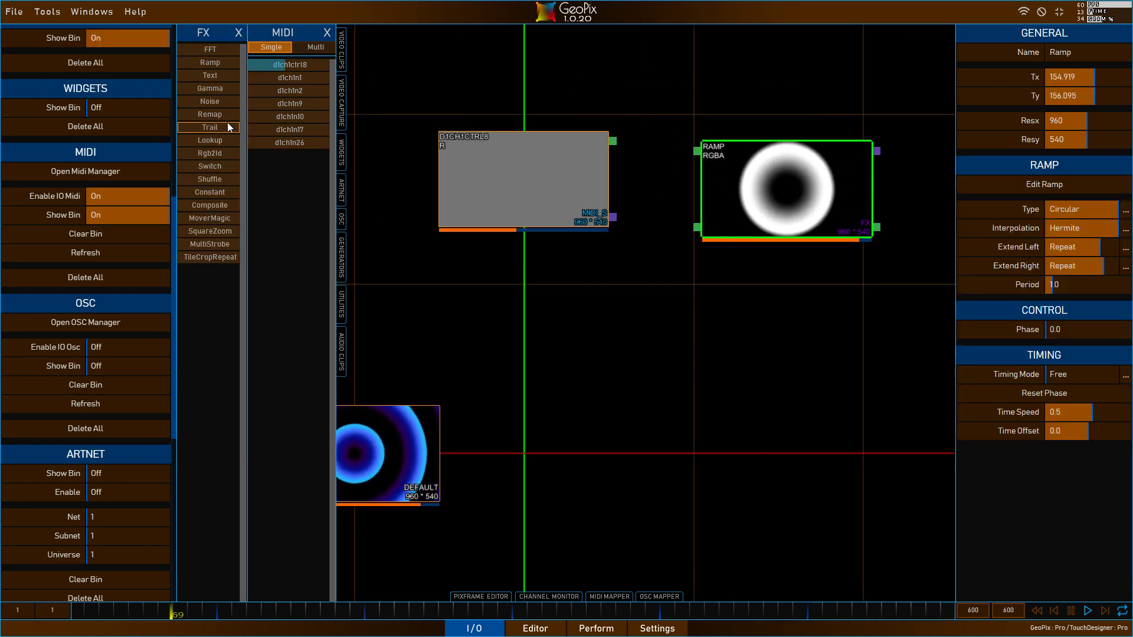
left_click(218, 206)
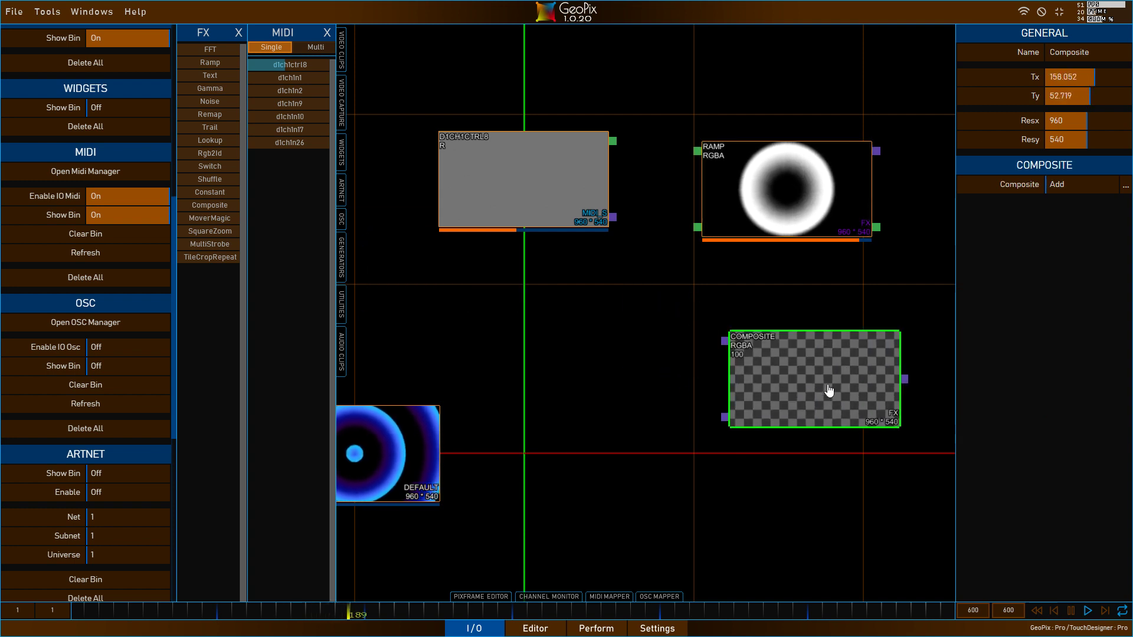
left_click(791, 378)
- Set the Ramp node's Time Speed to 0
left_click_drag(601, 302, 650, 348)
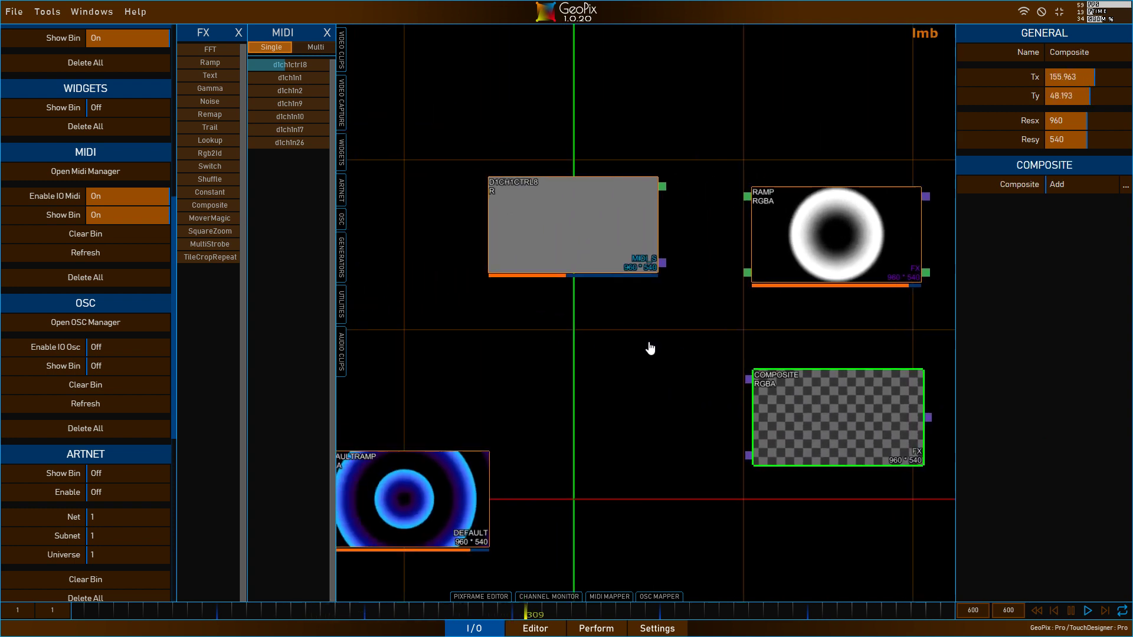
scroll(651, 347, "down", 2)
left_click(801, 267)
double_click(1066, 412)
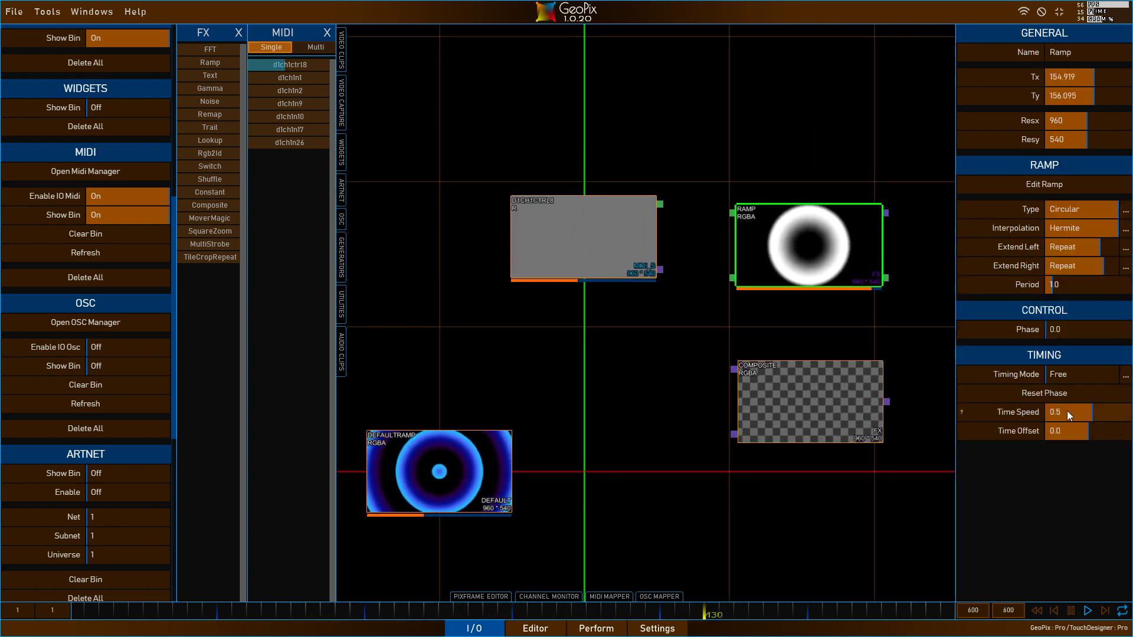
type("0")
key("Return")
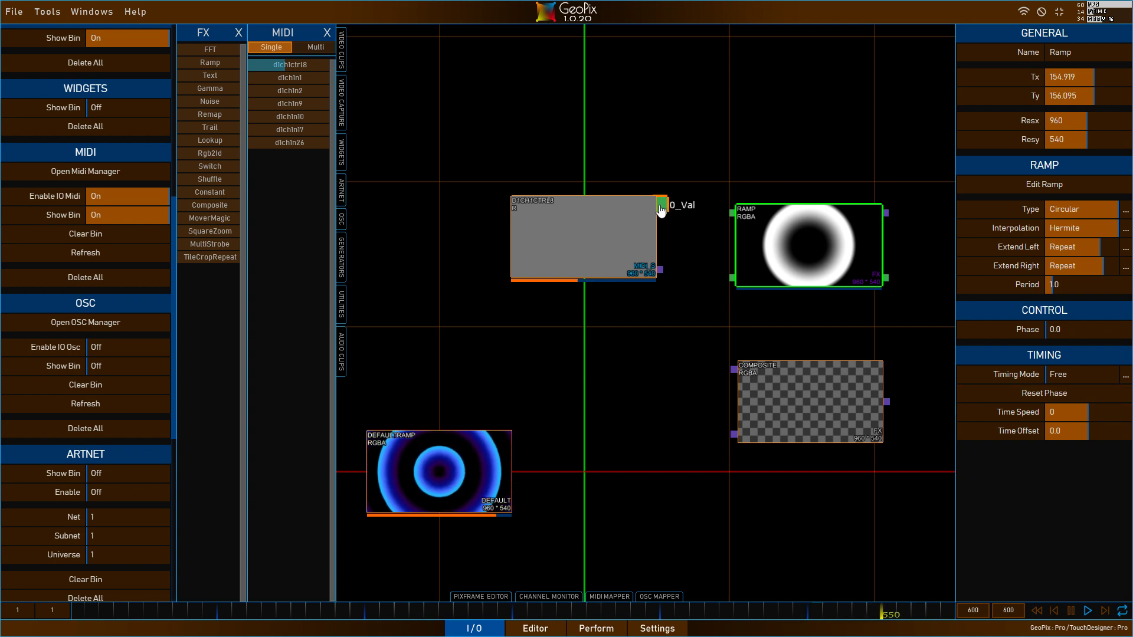
- Connect d1ch1ctrl8's 0_Val output to the Ramp's first input and its image output to the Composite's second input
left_click_drag(661, 207, 736, 216)
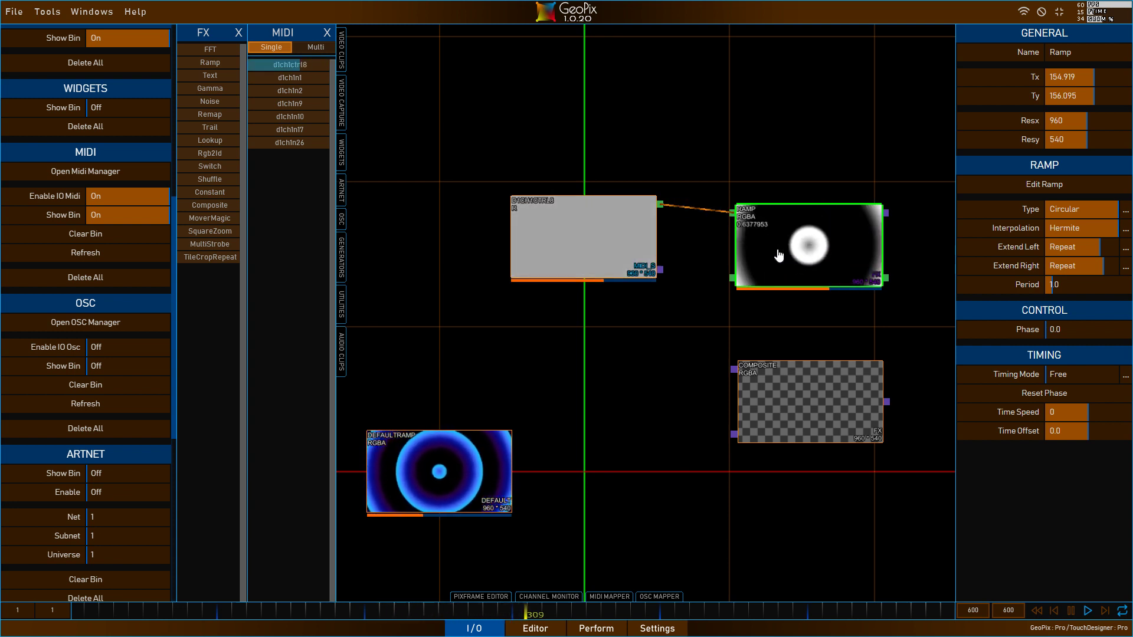
left_click_drag(623, 252, 573, 249)
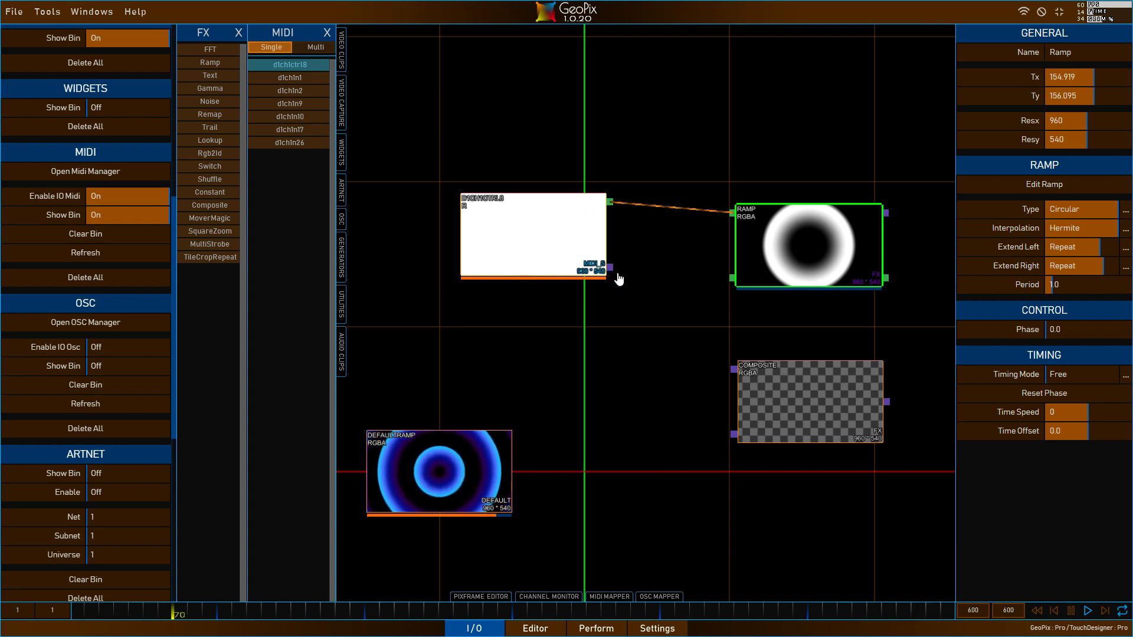
left_click_drag(610, 267, 735, 437)
- Connect the Ramp's image output to the Composite's first input and arrange the nodes with the Ramp above and between the other two
left_click_drag(629, 384, 469, 381)
left_click_drag(677, 380, 861, 351)
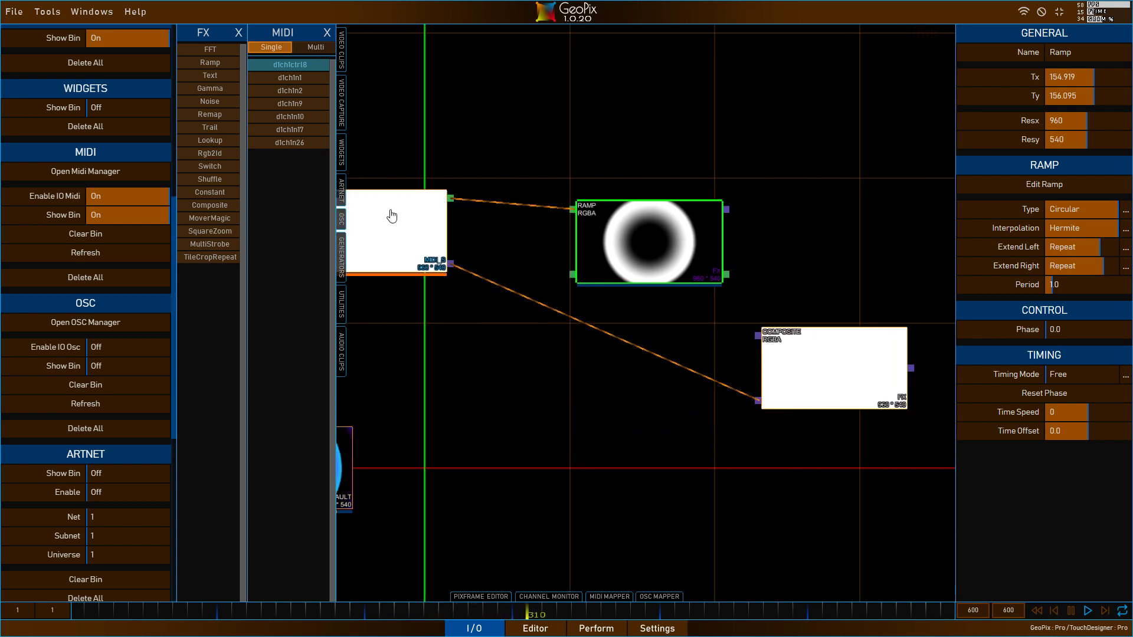
left_click_drag(392, 215, 422, 305)
left_click_drag(708, 216, 735, 197)
left_click_drag(768, 302, 758, 336)
left_click_drag(842, 363, 885, 310)
left_click_drag(412, 327, 428, 319)
left_click_drag(685, 229, 677, 231)
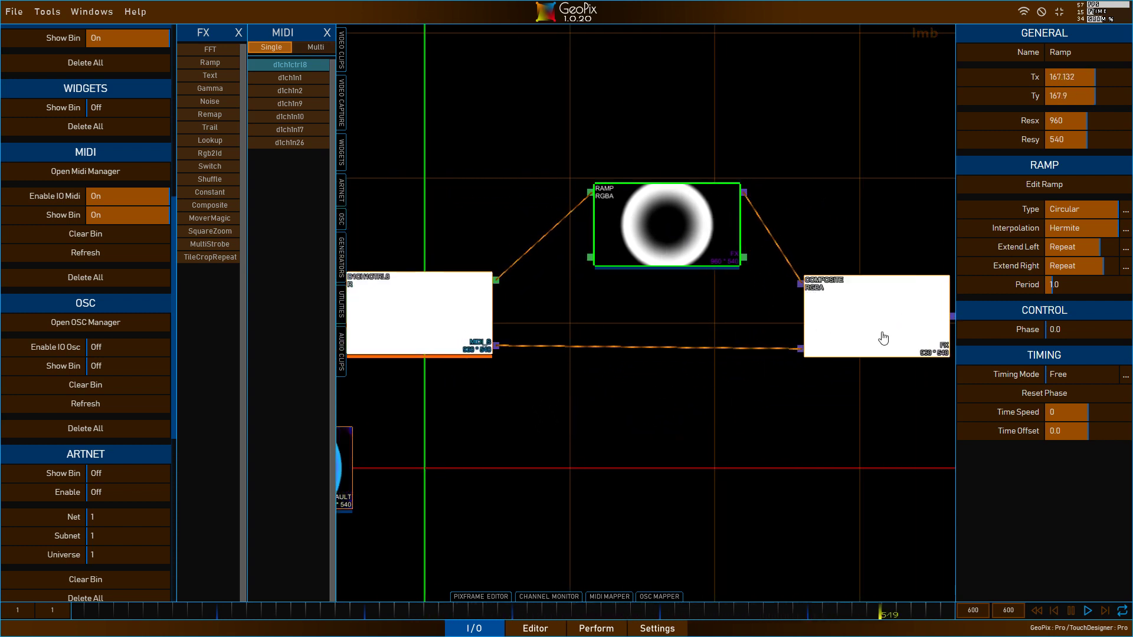
- Set the Composite node's blend mode to Difference
left_click(874, 330)
left_click(1126, 185)
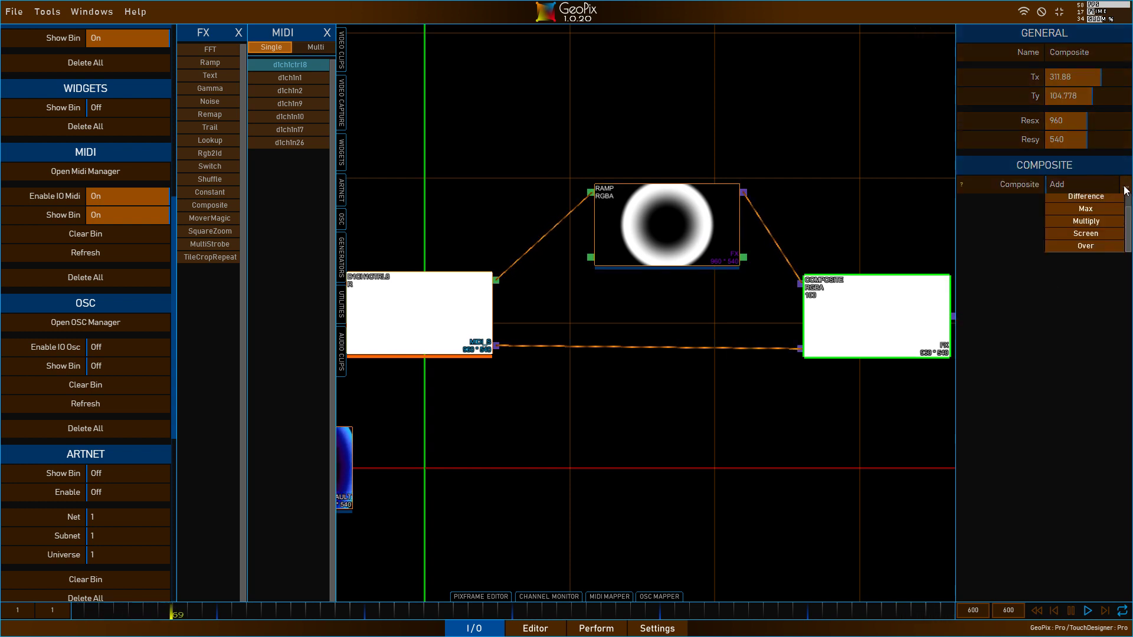
left_click(1086, 197)
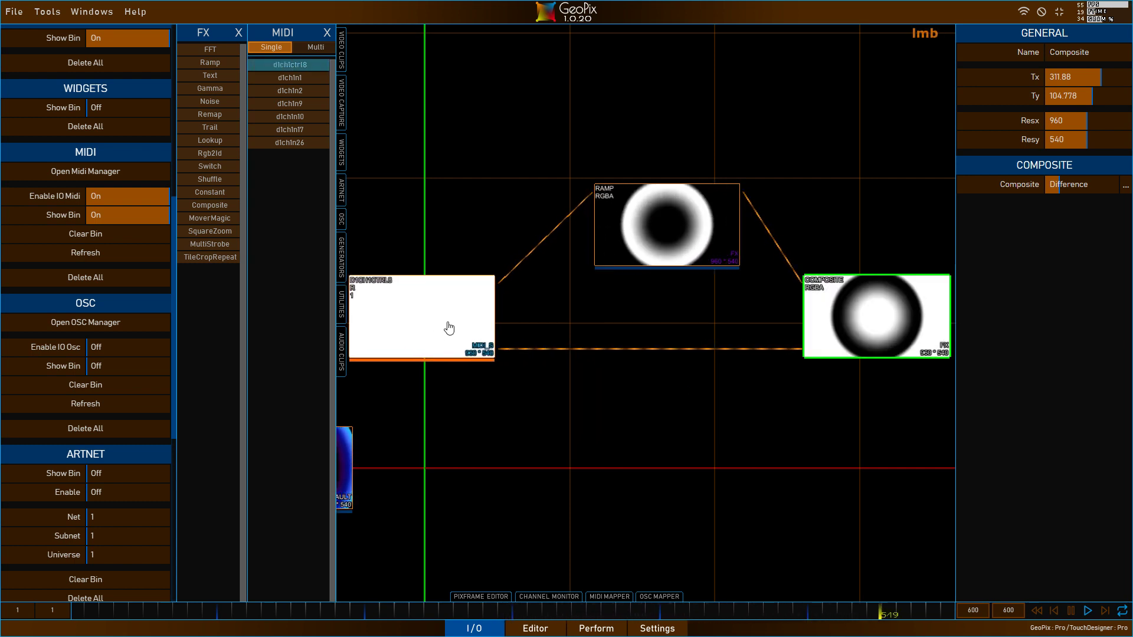
scroll(485, 382, "down", 2)
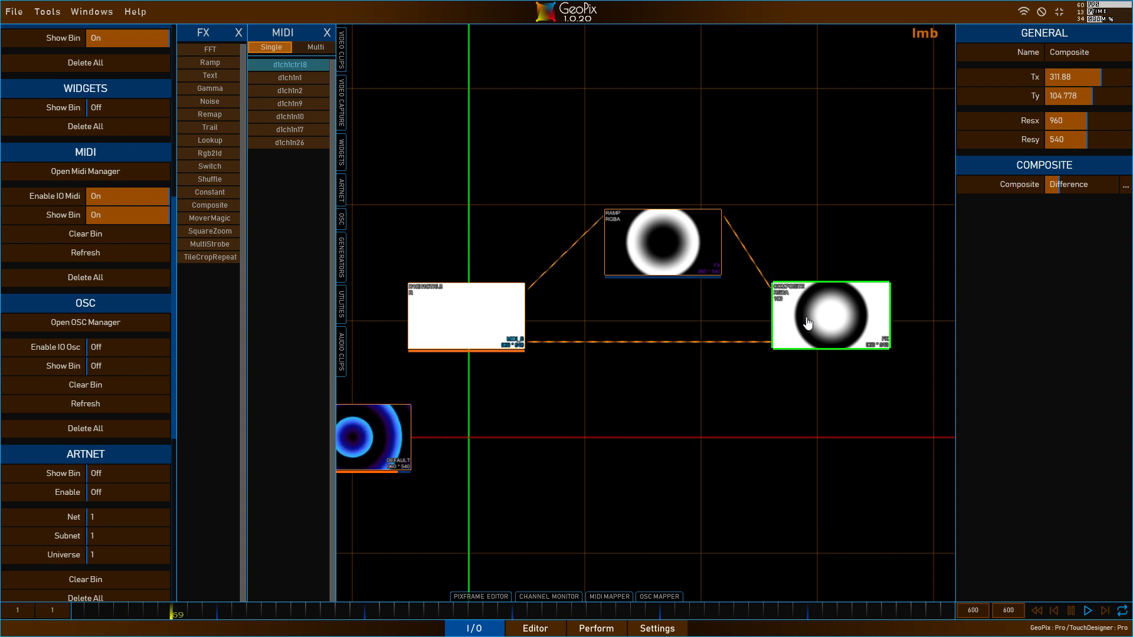
- Delete the Ramp, Composite and d1ch1ctrl8 nodes from the I/O workspace, keeping only the default ramp node
left_click(676, 227)
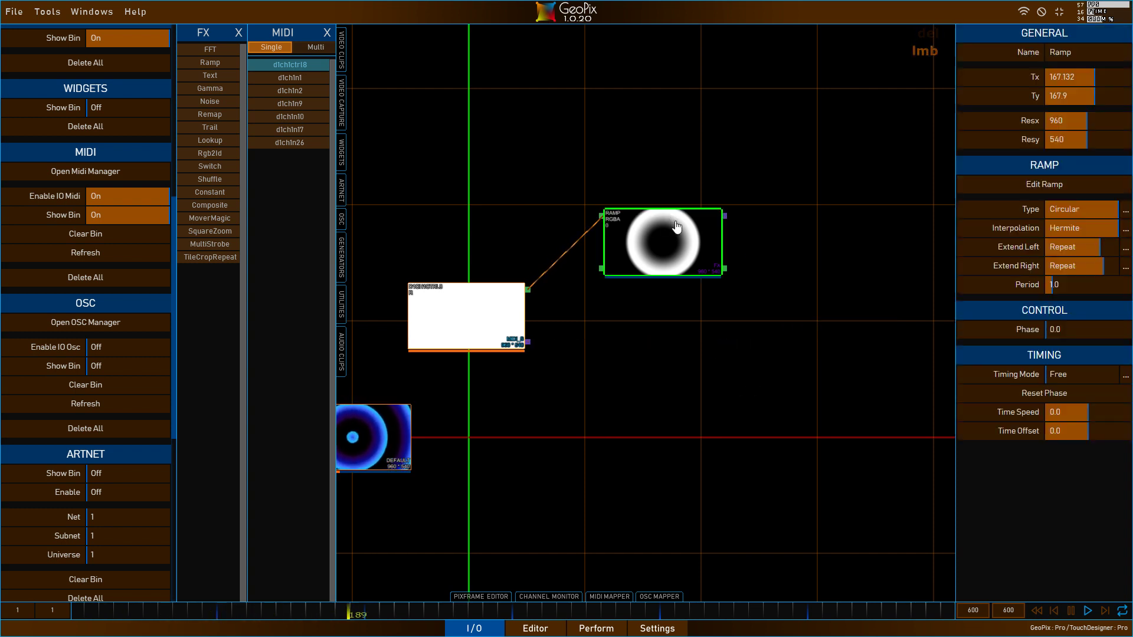
key("Delete")
left_click(504, 316)
key("Delete")
scroll(746, 269, "down", 3)
left_click_drag(596, 299, 772, 252)
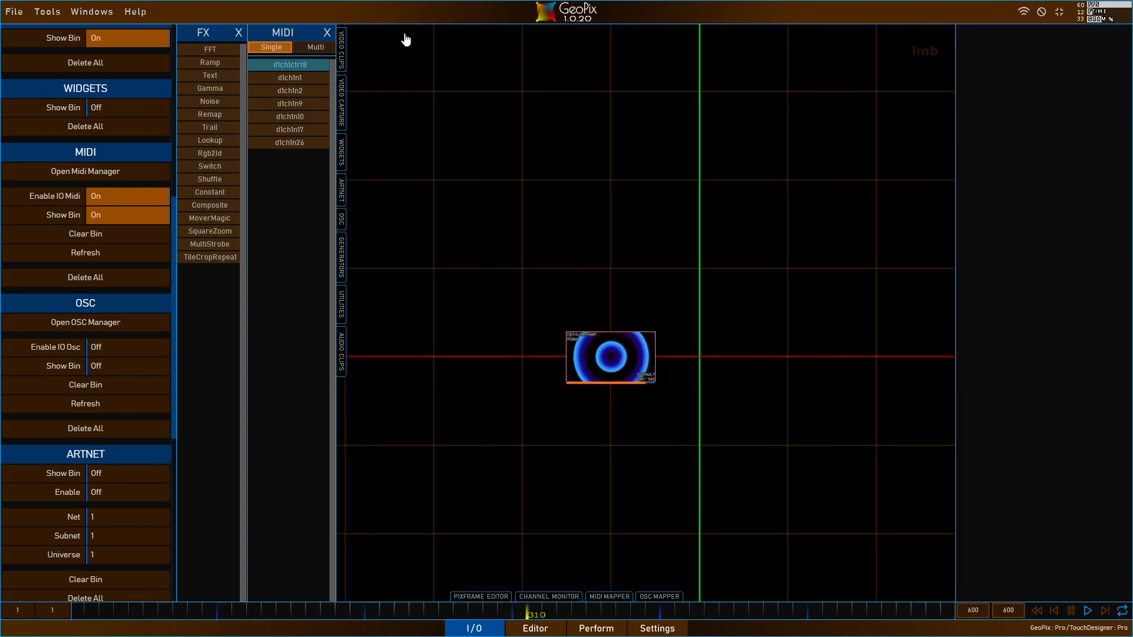
- Hide the MIDI and FX bins in the I/O workspace
left_click(326, 32)
left_click(238, 33)
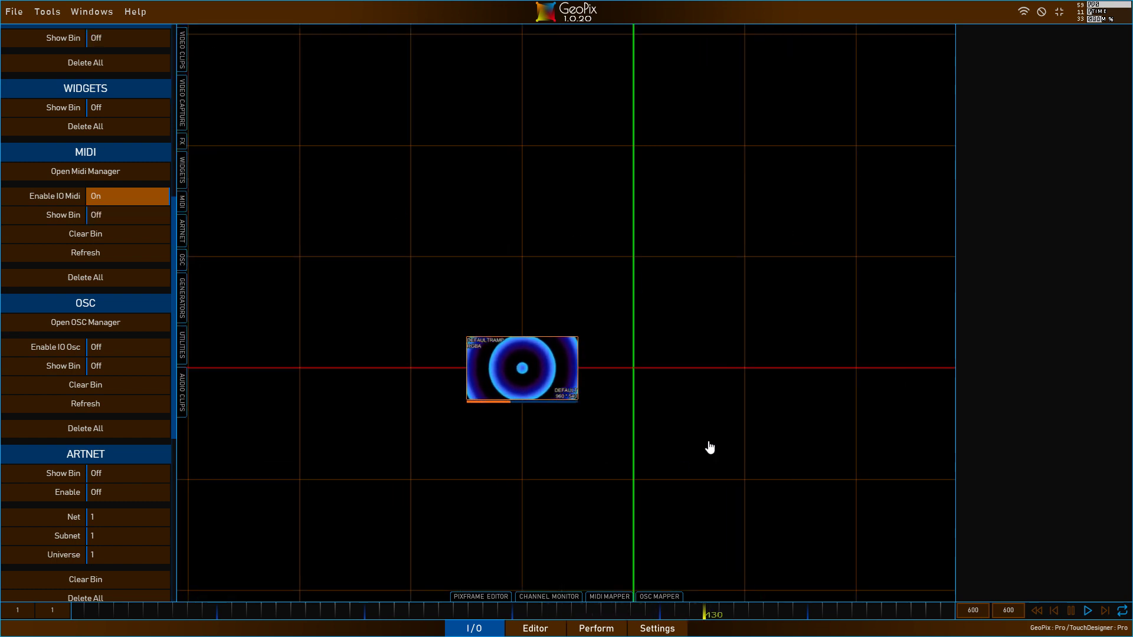
left_click_drag(723, 431, 665, 384)
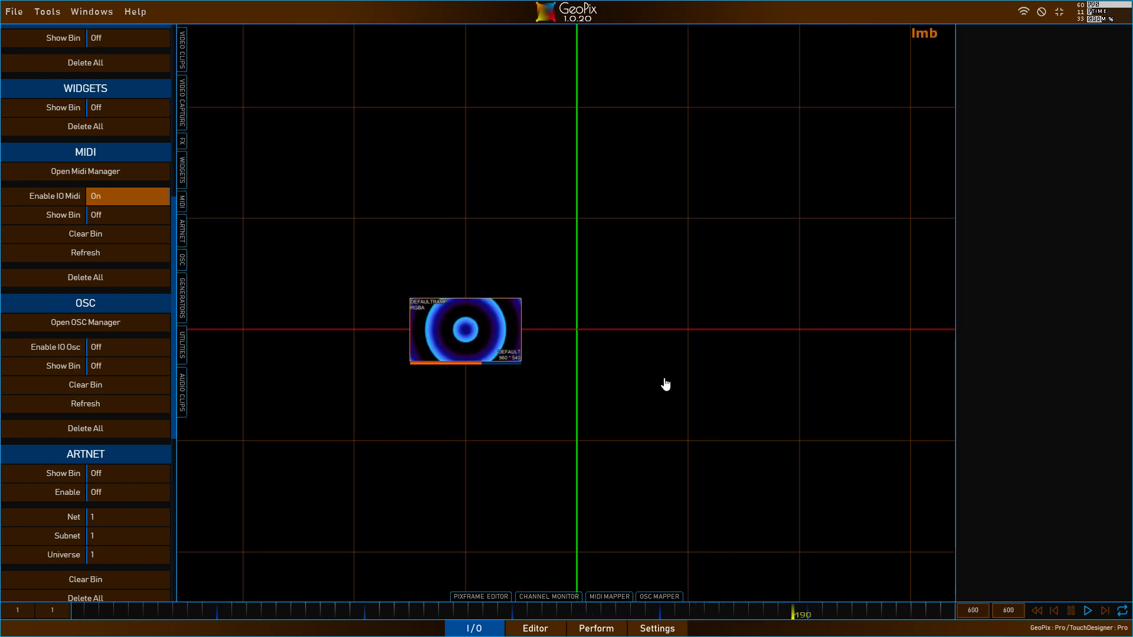
- In the Perform layout's edit mode, add a Single Button widget at position 4, 15 with size 5 by 2
left_click(607, 629)
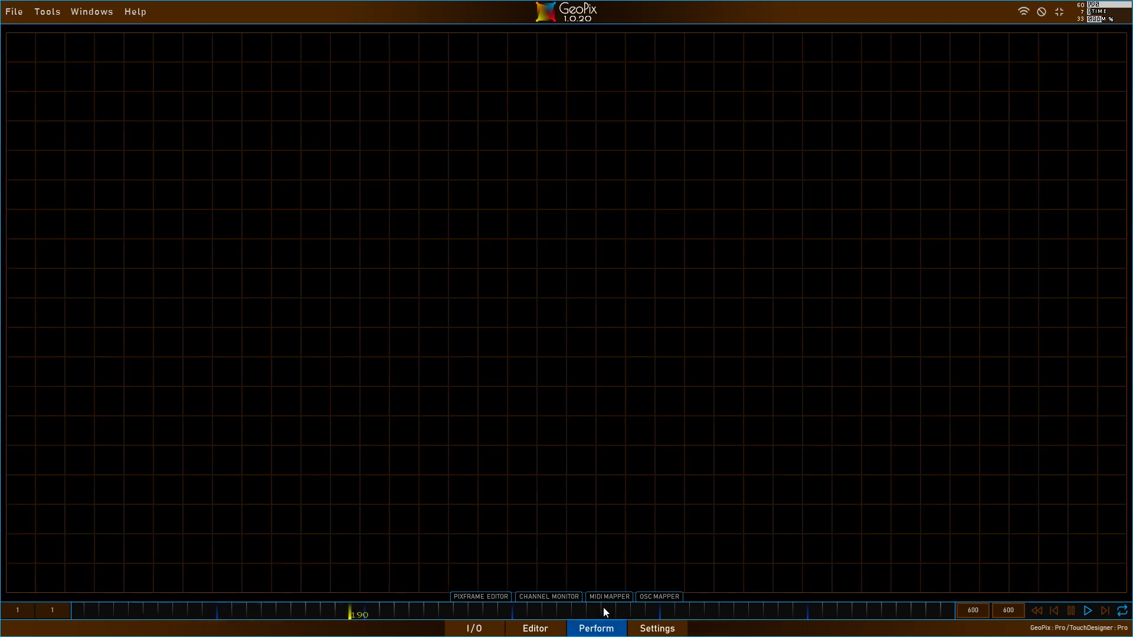
right_click(588, 629)
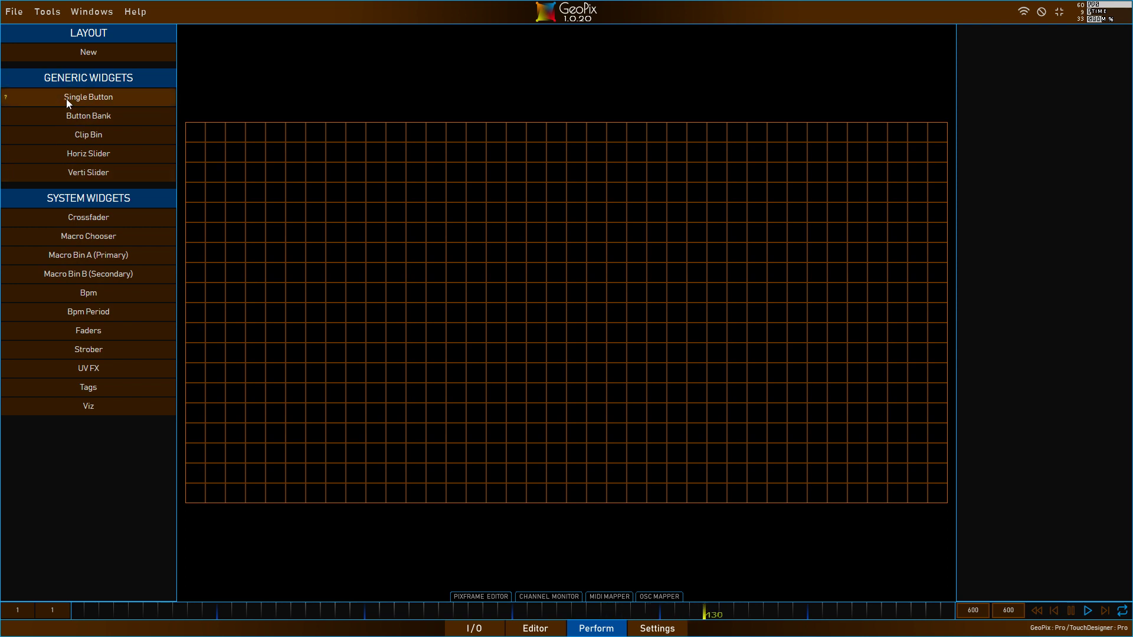
left_click(66, 98)
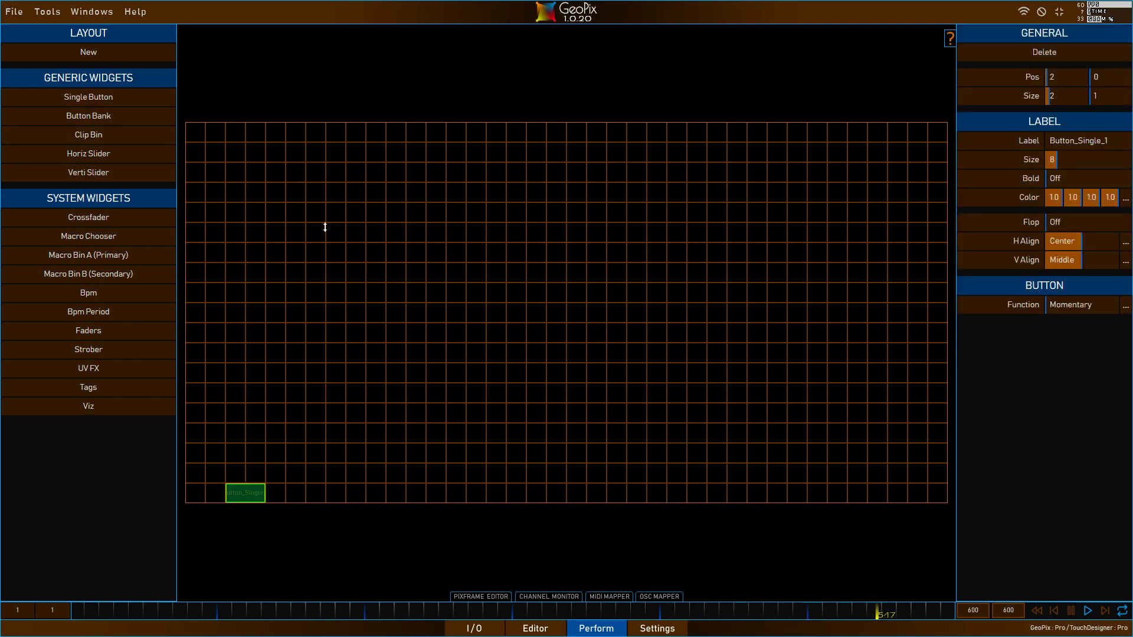
left_click_drag(288, 173, 355, 223)
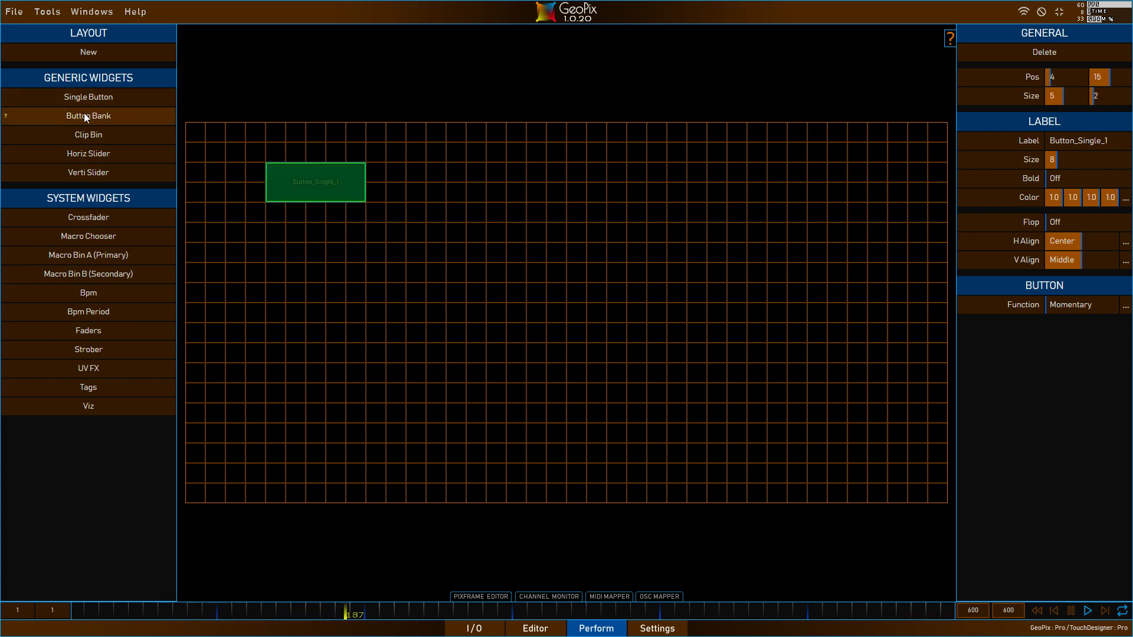
- Add a Verti Slider widget about 2 by 6 cells, one gap beside the single button, and move the button to position 4, 14
left_click(106, 171)
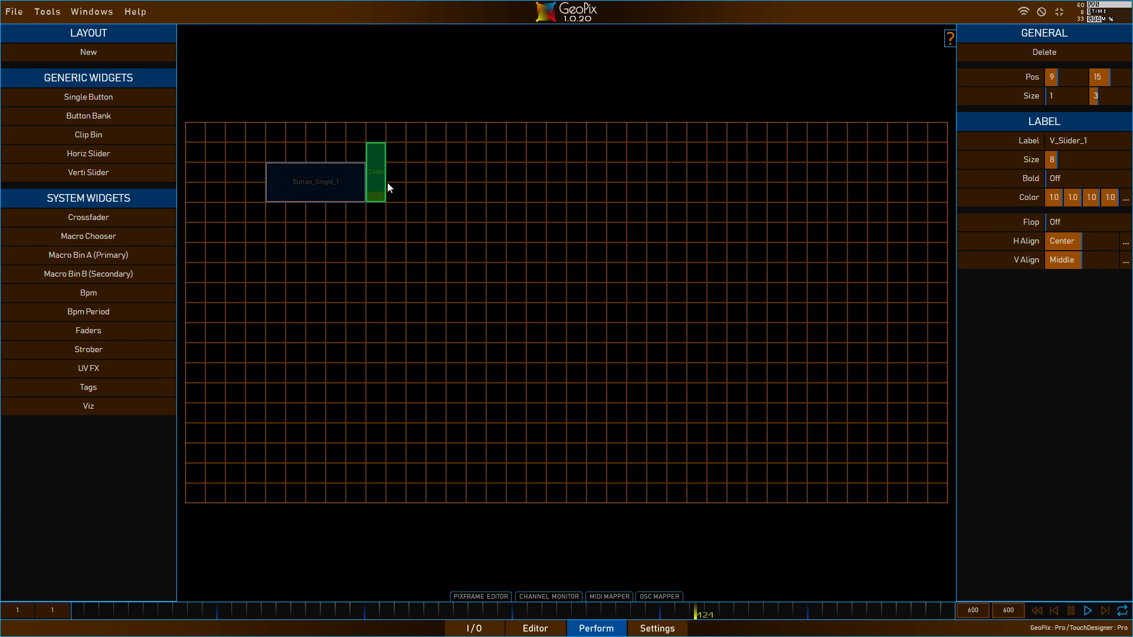
left_click_drag(387, 184, 395, 262)
left_click_drag(399, 206, 436, 202)
left_click_drag(323, 186, 328, 204)
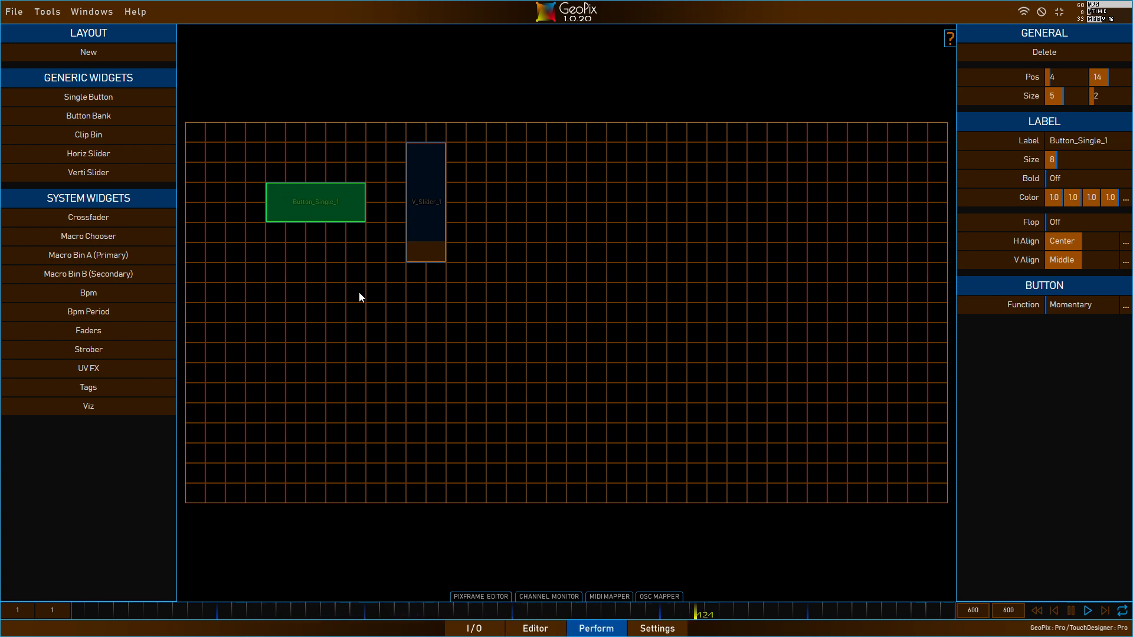
- Show the Widgets bin in the I/O workspace and place Button_Single_1/Button and V_Slider_1/Slider as nodes above the default ramp
left_click(476, 628)
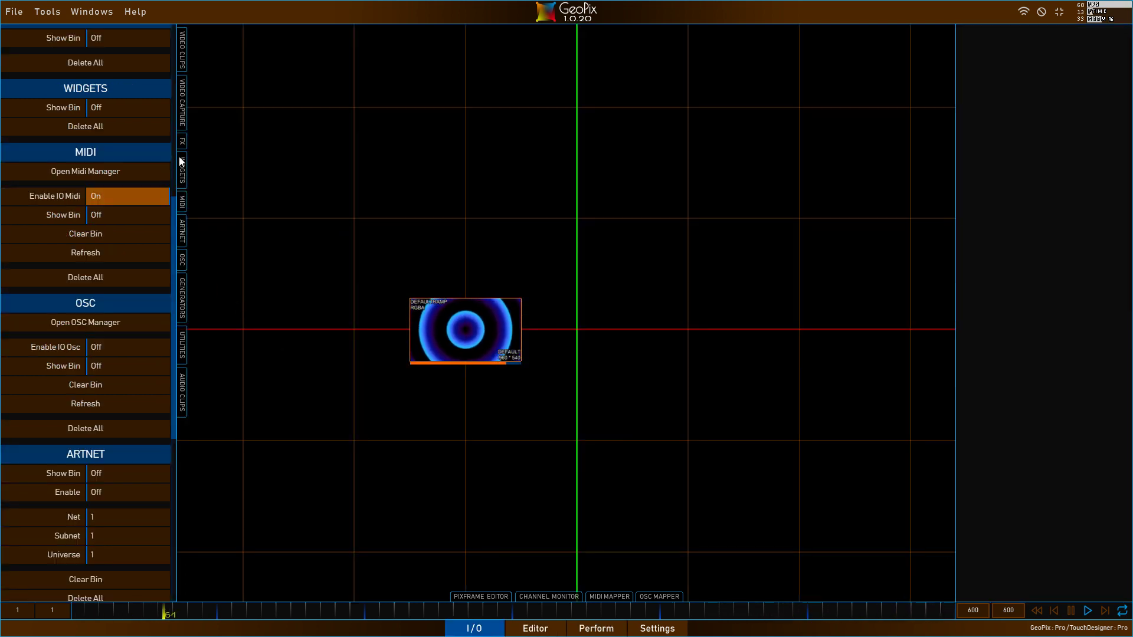
left_click(183, 167)
left_click_drag(234, 53, 607, 144)
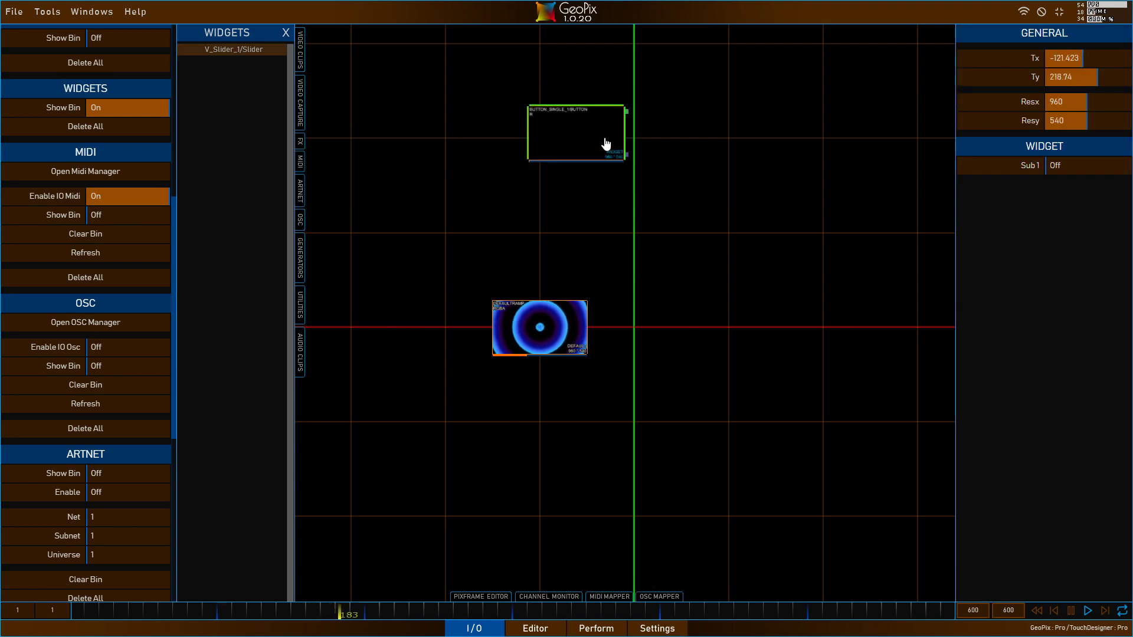
left_click_drag(246, 61, 607, 210)
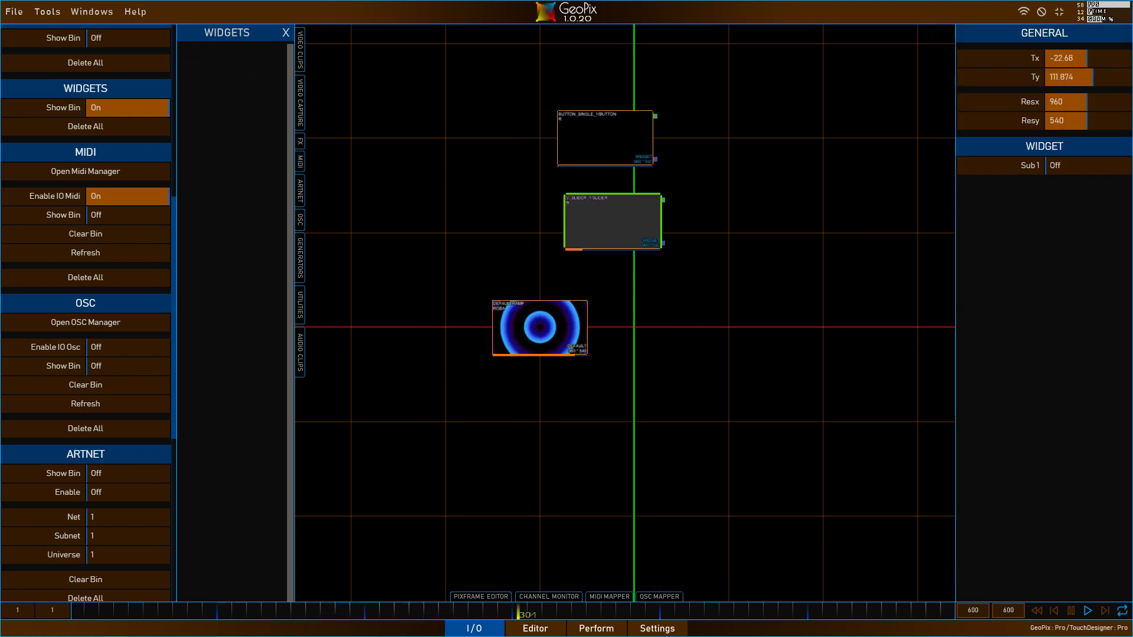
- Return to the Perform layout, trigger Button_Single_1 and raise V_Slider_1 to about half
left_click(555, 631)
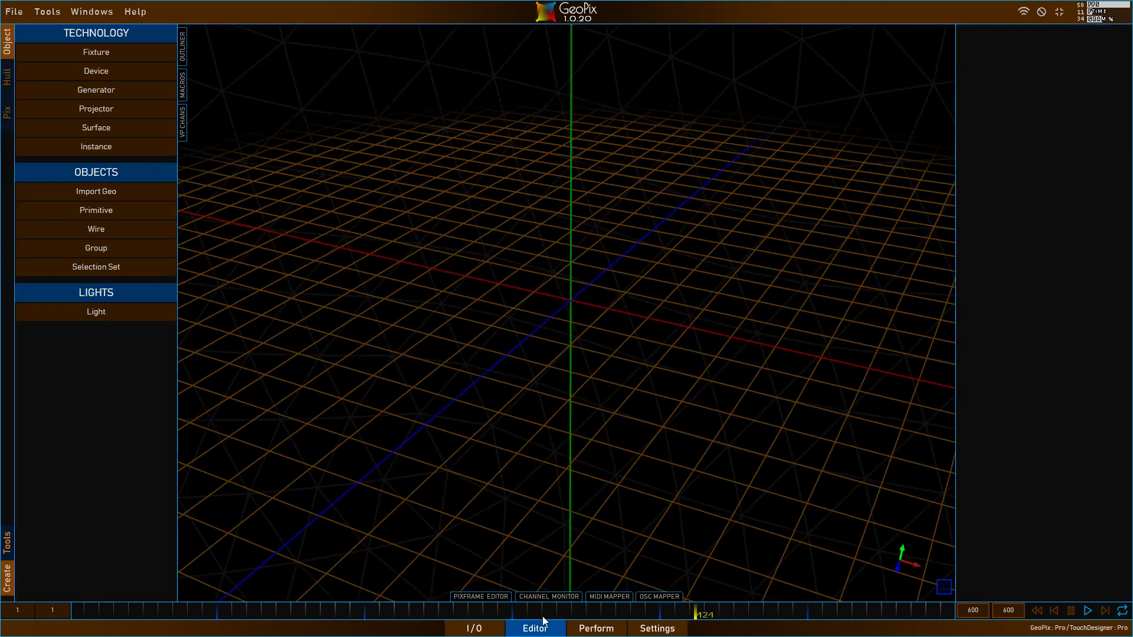
left_click(607, 626)
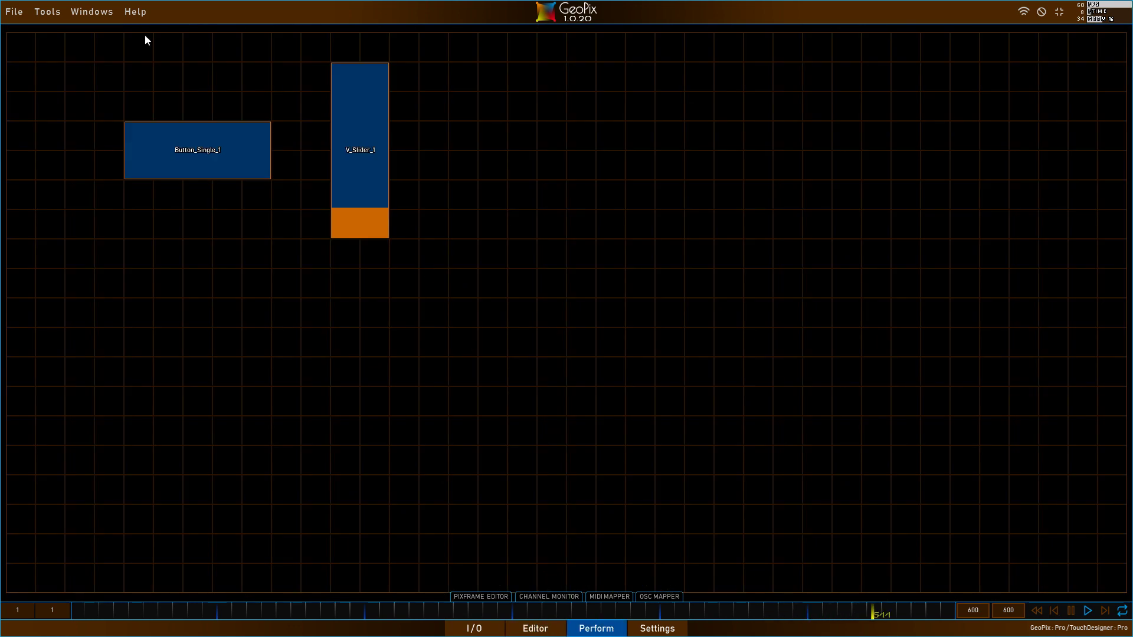
left_click(158, 154)
left_click_drag(350, 113, 375, 150)
left_click(151, 158)
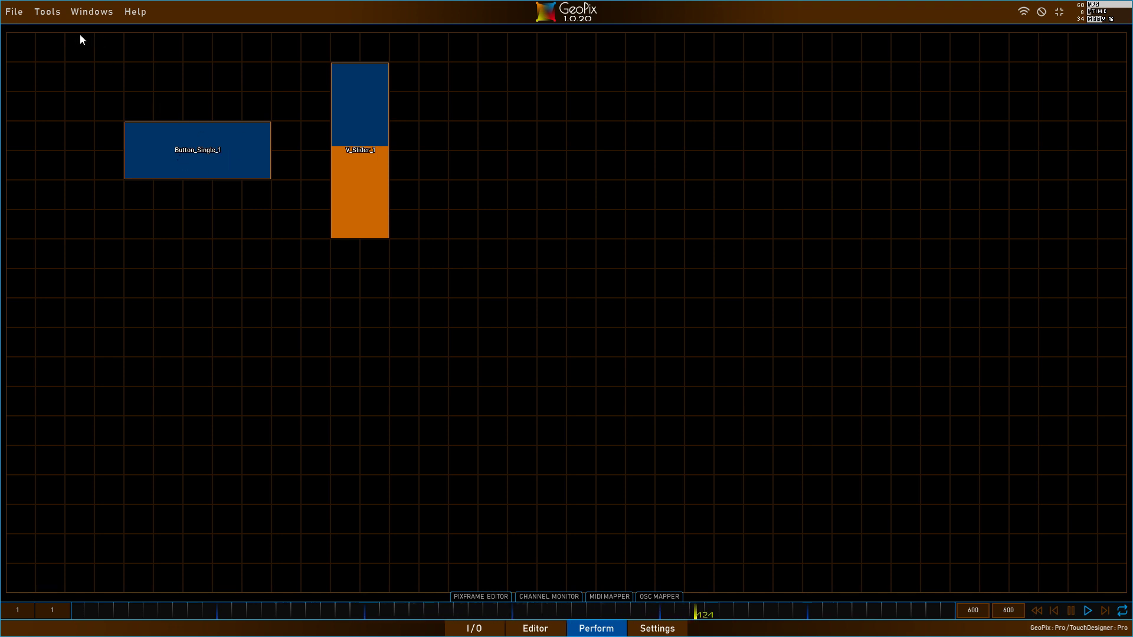
left_click(52, 13)
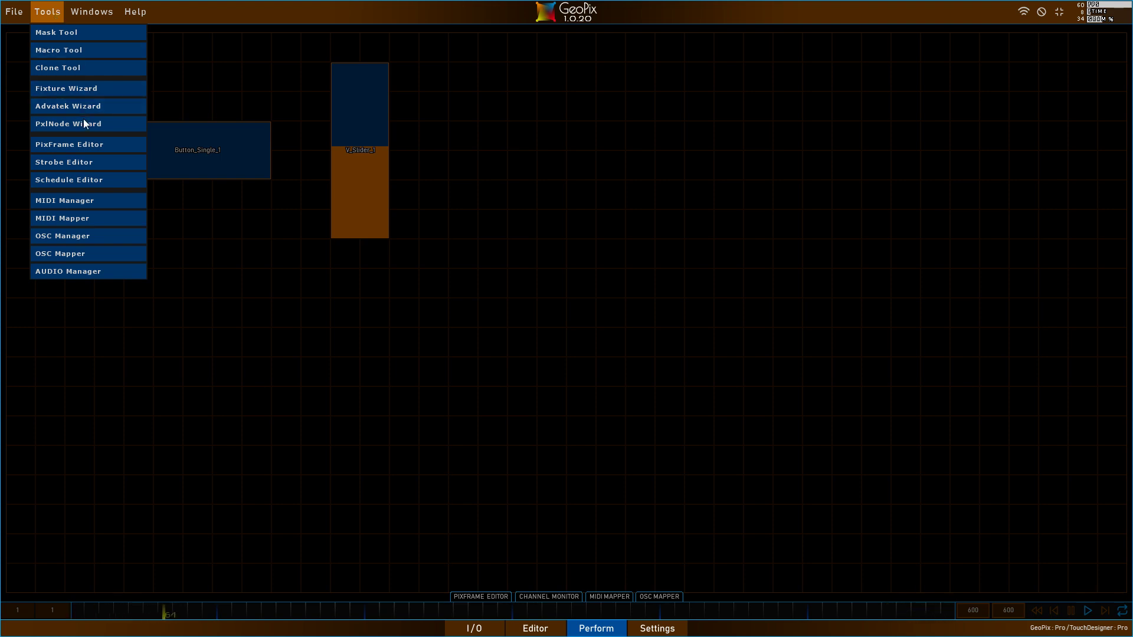
left_click(83, 218)
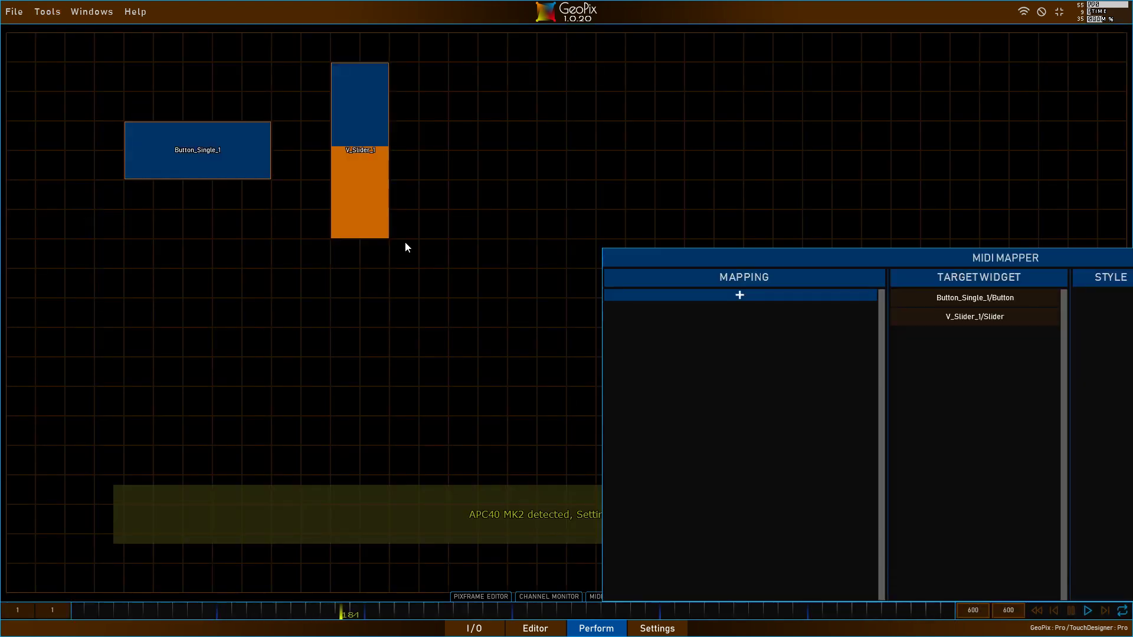
left_click_drag(721, 267, 301, 131)
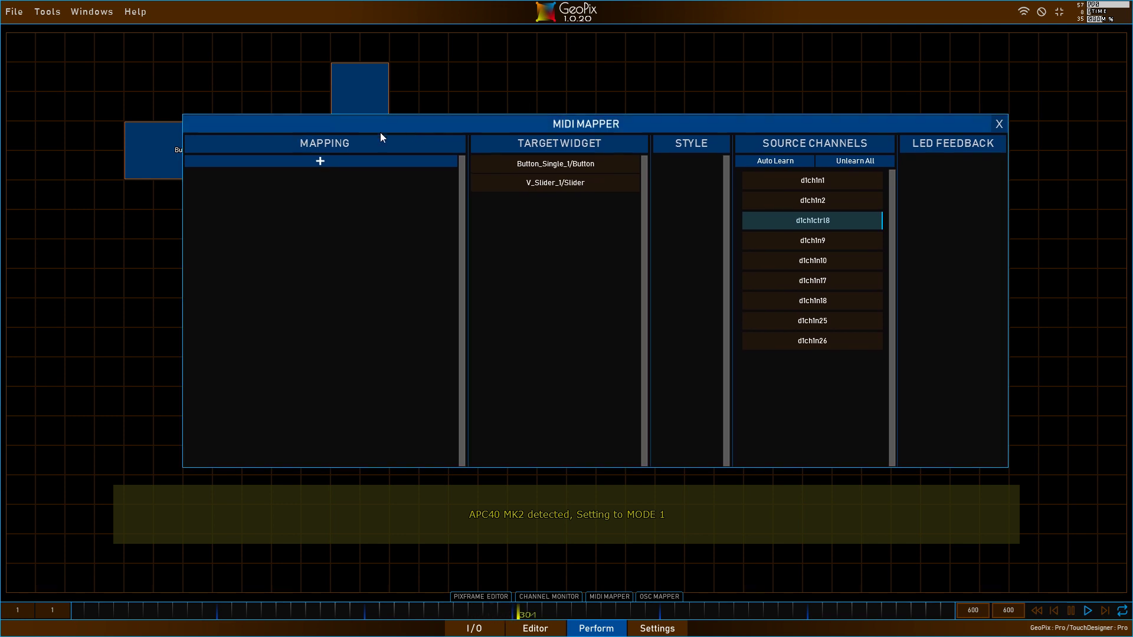
left_click(1000, 124)
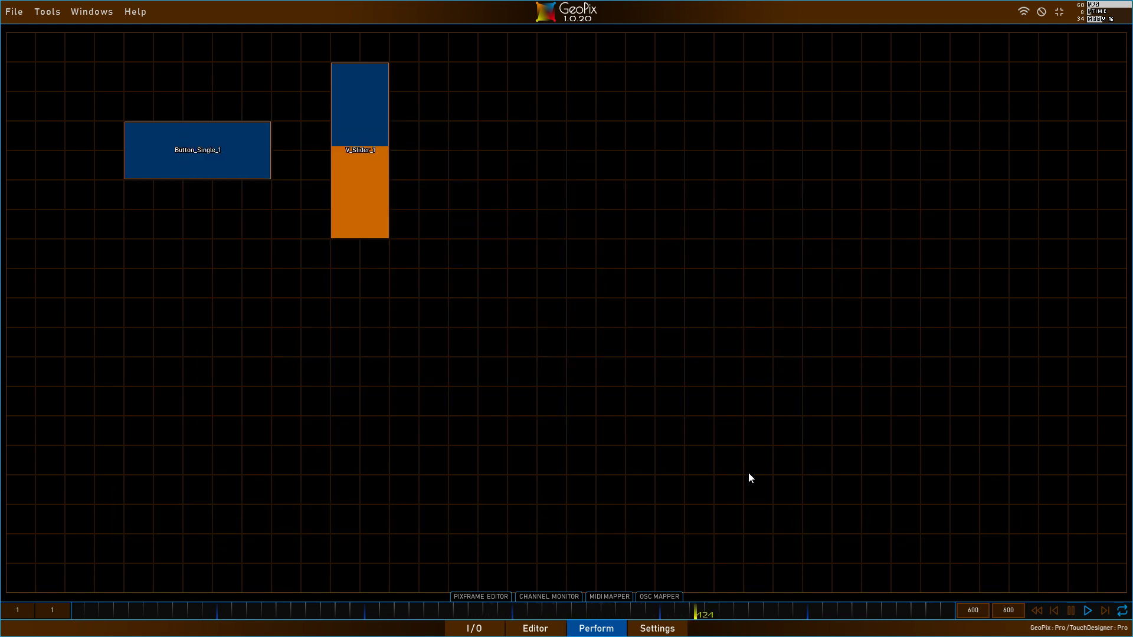
- Open the docked MIDI Mapper below the Perform layout and add a mapping targeting V_Slider_1/Slider with the slider style
left_click(615, 596)
left_click_drag(664, 283, 677, 352)
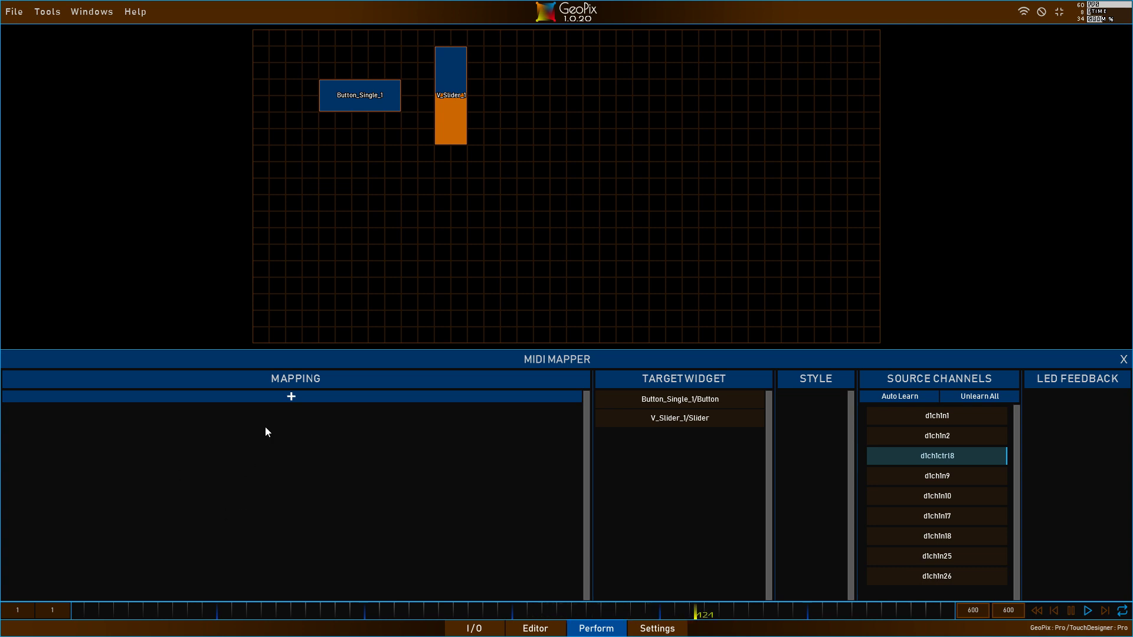
left_click(291, 398)
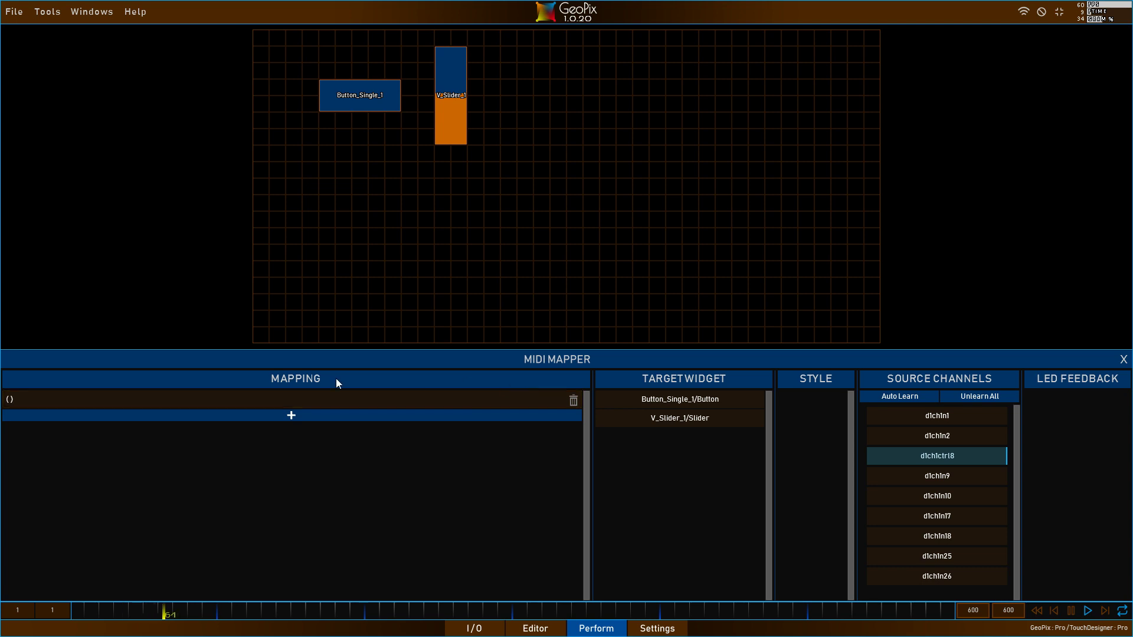
left_click(363, 402)
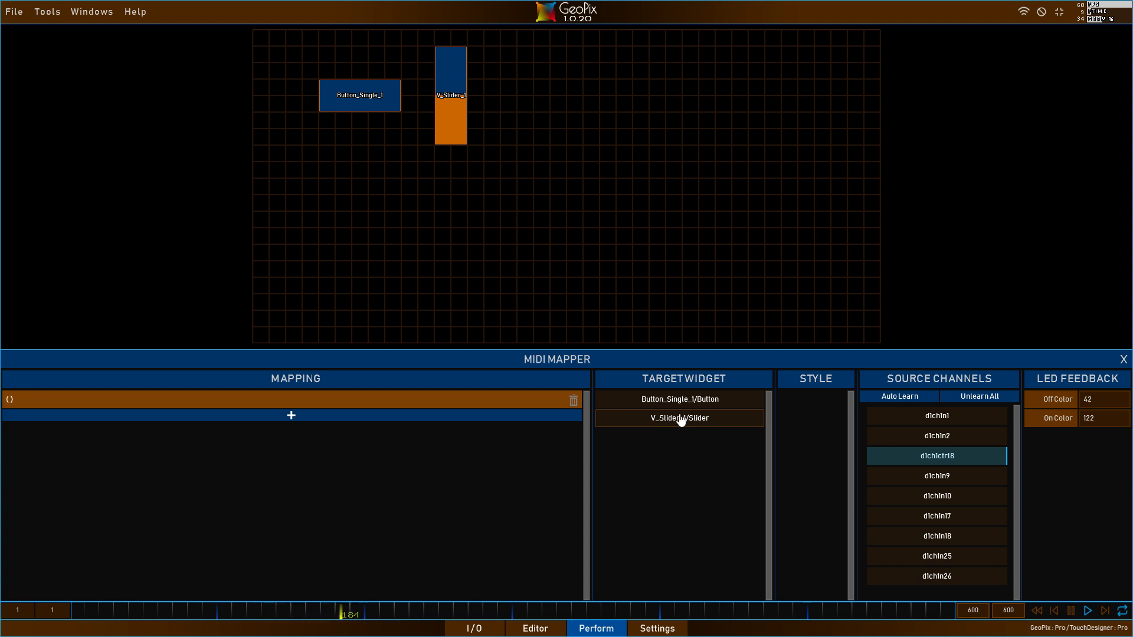
left_click(710, 425)
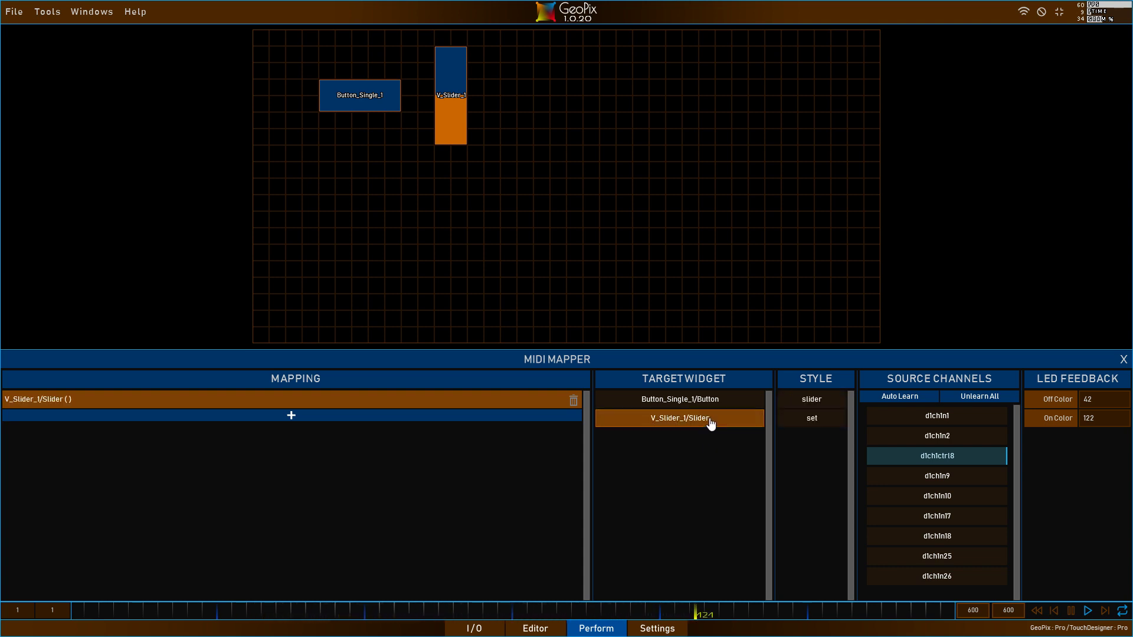
left_click(821, 401)
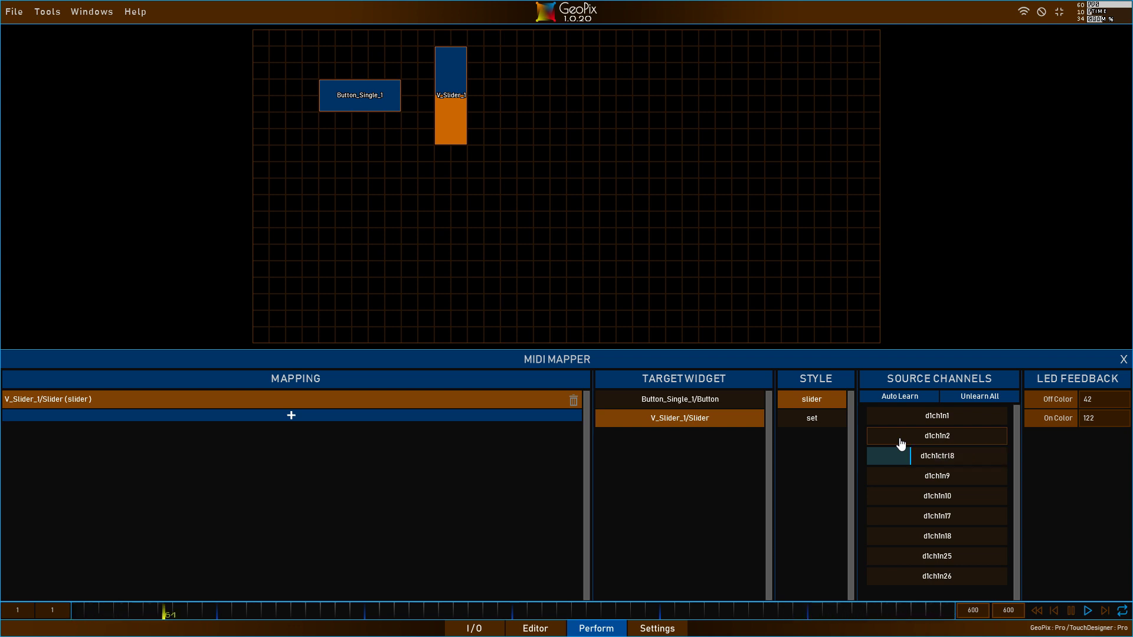
- Assign source channel d1ch1ctrl8 to the slider mapping, unlearn all its channels, and assign d1ch1ctrl8 again with Auto Learn
left_click(944, 462)
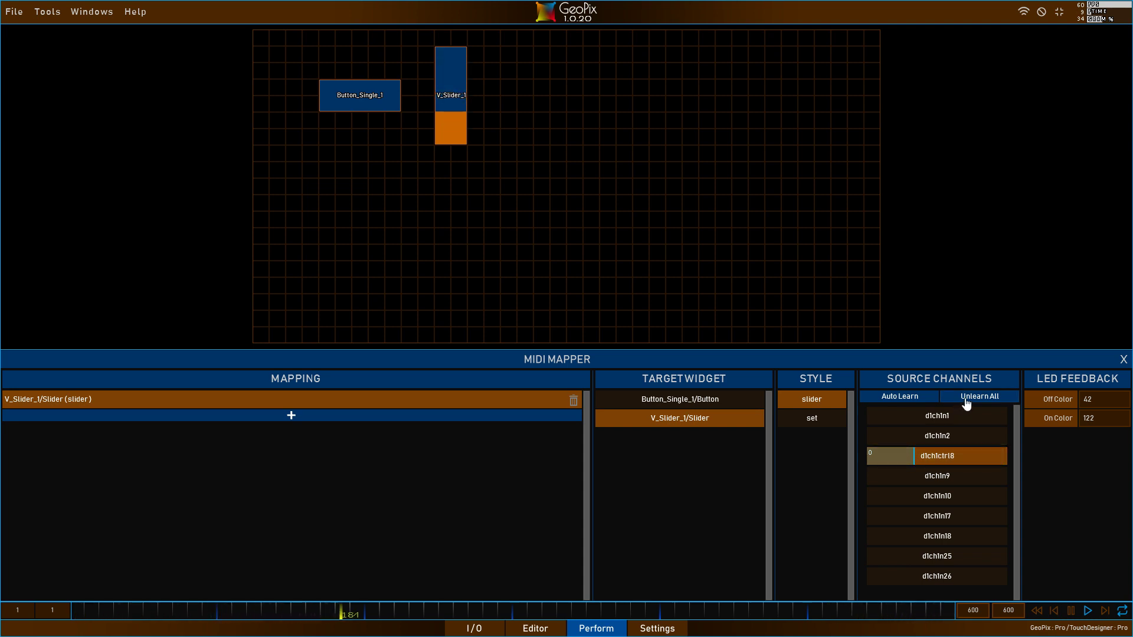
left_click(967, 404)
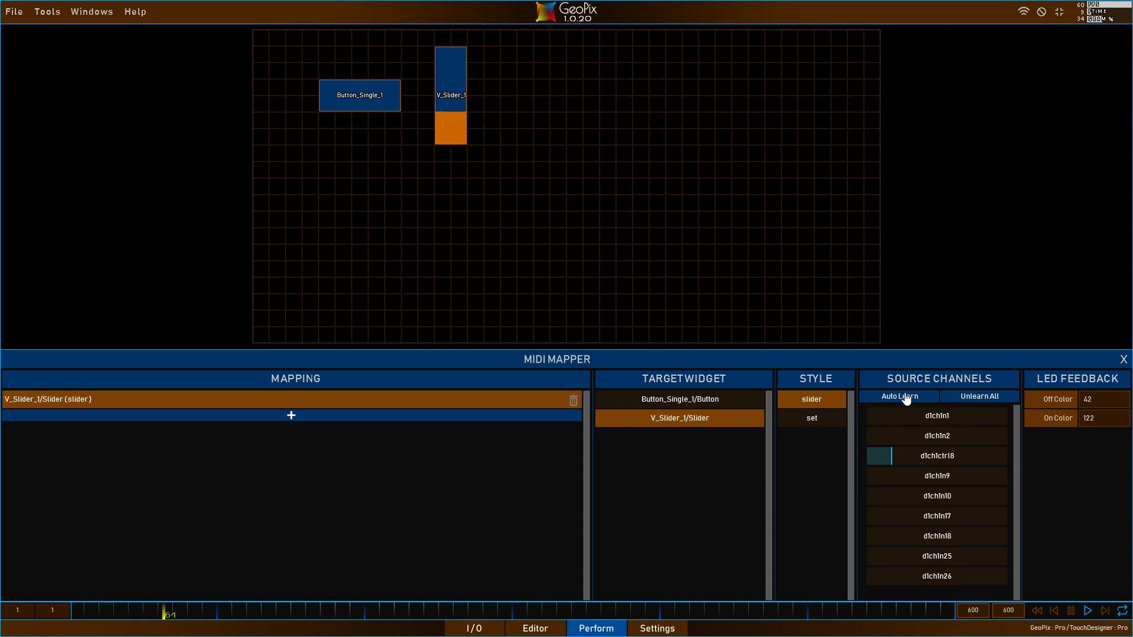
left_click(877, 397)
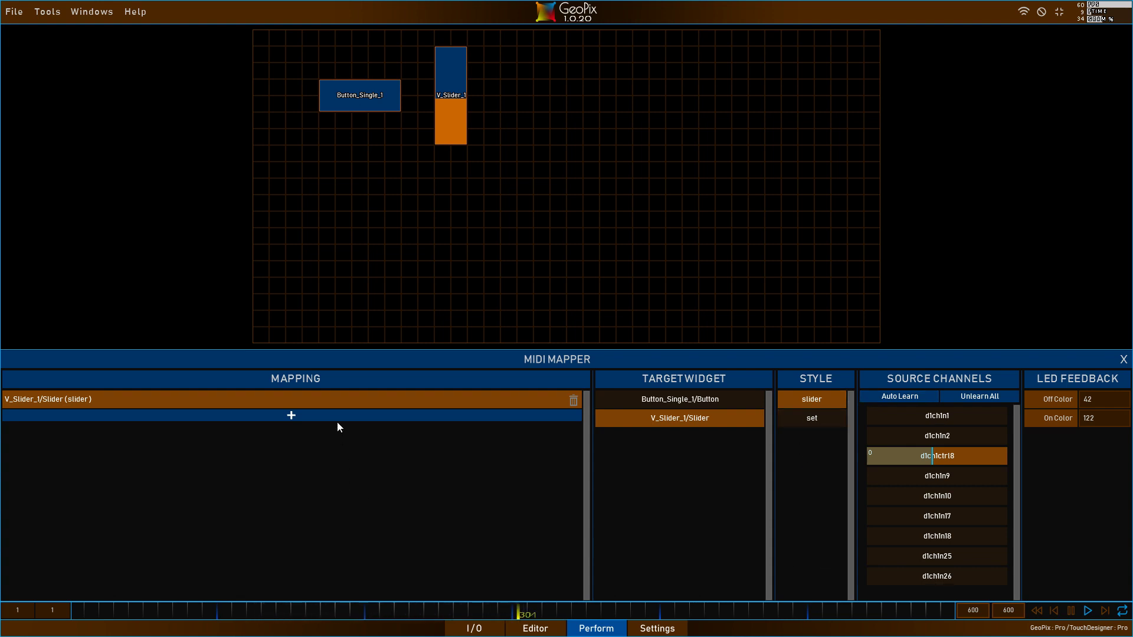
- Add a second mapping targeting Button_Single_1/Button with the momentary style and source channel d1ch1n1
left_click(260, 418)
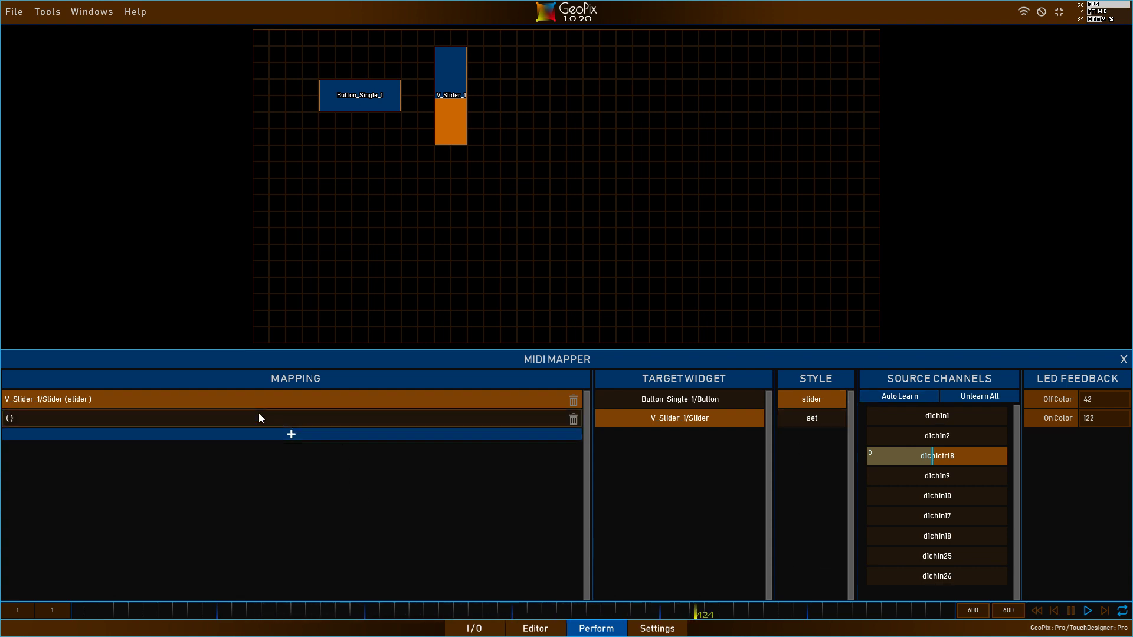
left_click(268, 419)
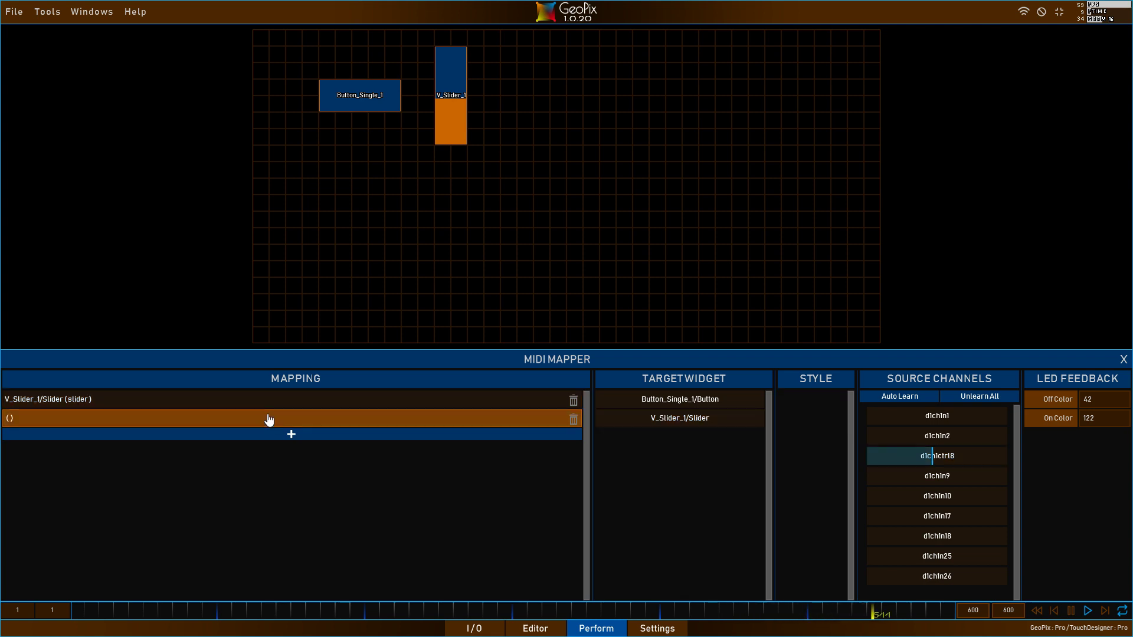
left_click(685, 403)
left_click(381, 97)
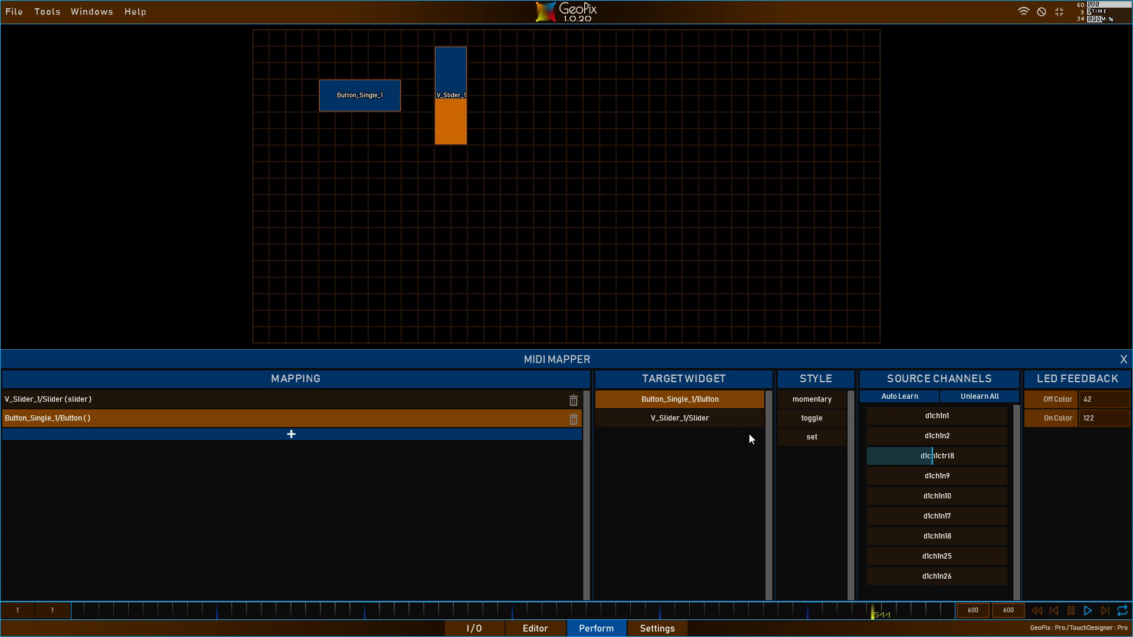
left_click(820, 403)
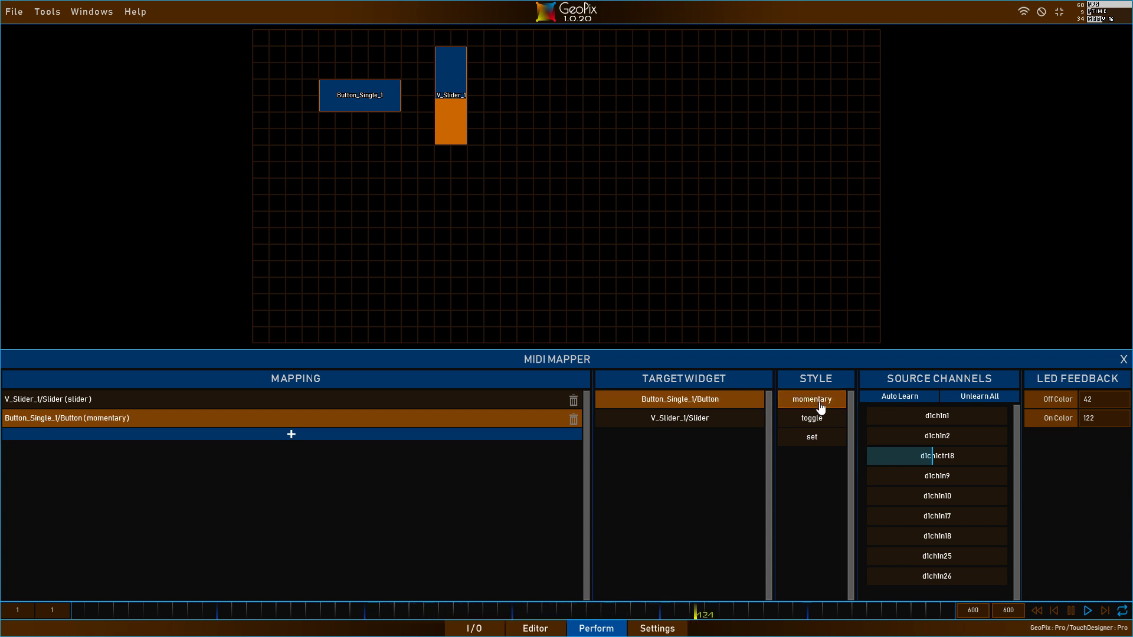
mouse_move(835, 383)
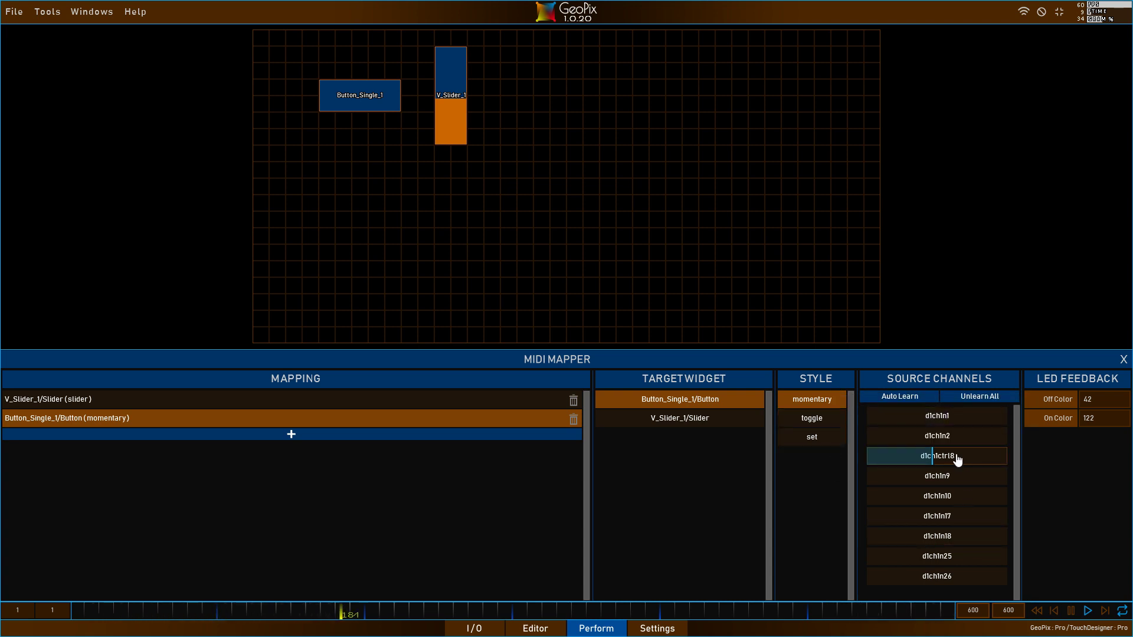
left_click(946, 417)
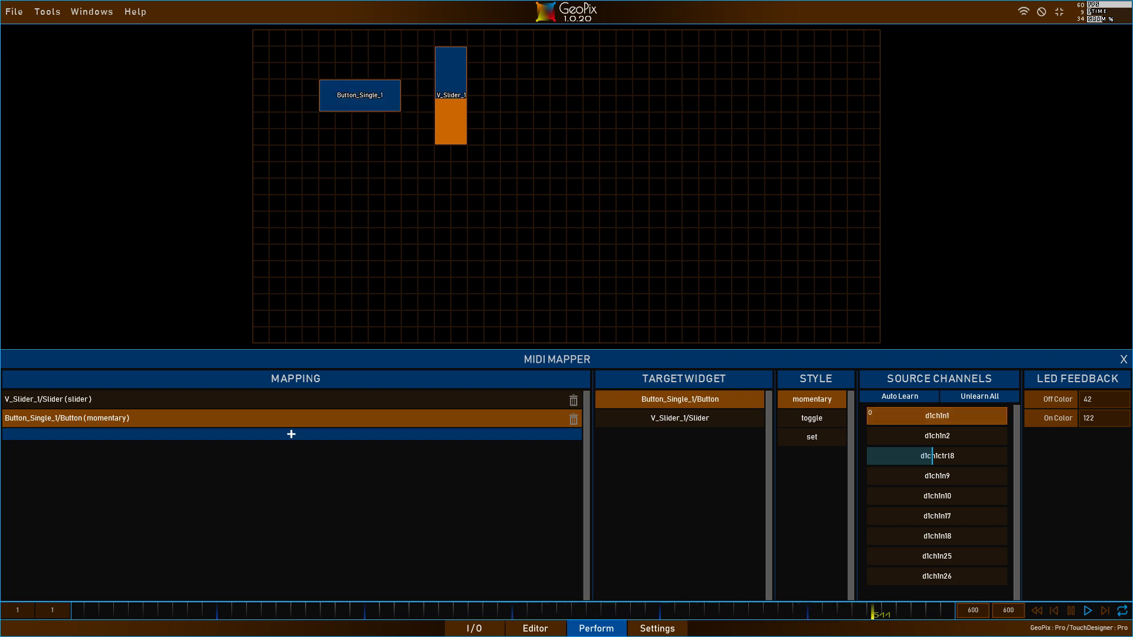
- Edit the button mapping's LED feedback Off Color, delete that mapping and close the MIDI Mapper
left_click(1096, 400)
left_click(1101, 399)
key("Return")
scroll(1104, 402, "down", 1)
left_click(573, 419)
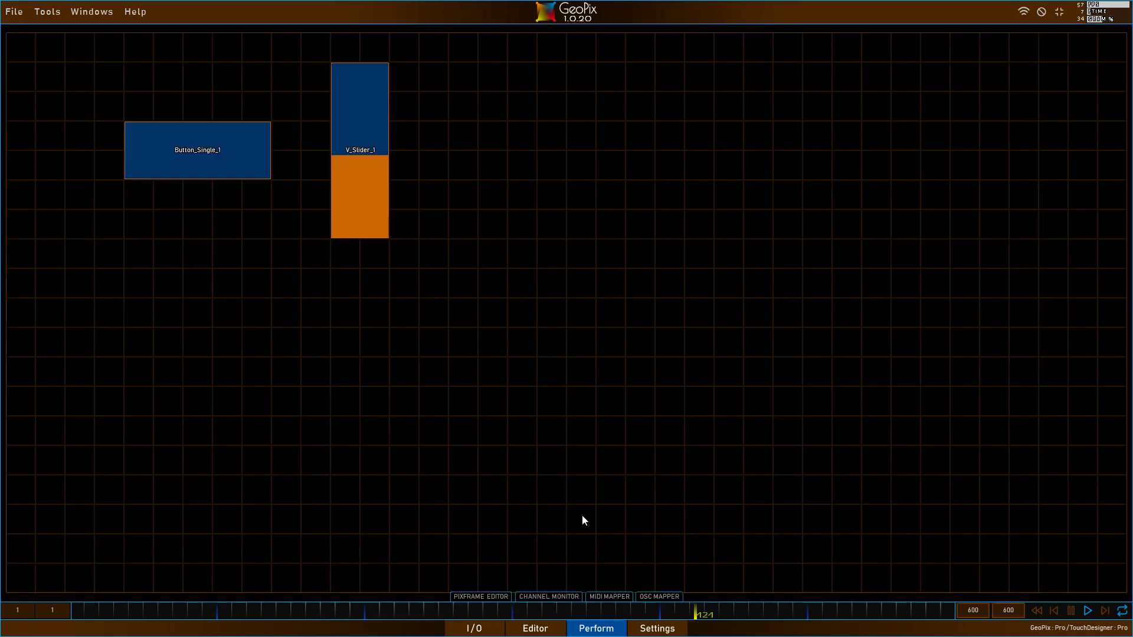
- Check the mapping list in the MIDI Mapper, close the mapper and slightly adjust the V_Slider_1 widget
left_click(617, 597)
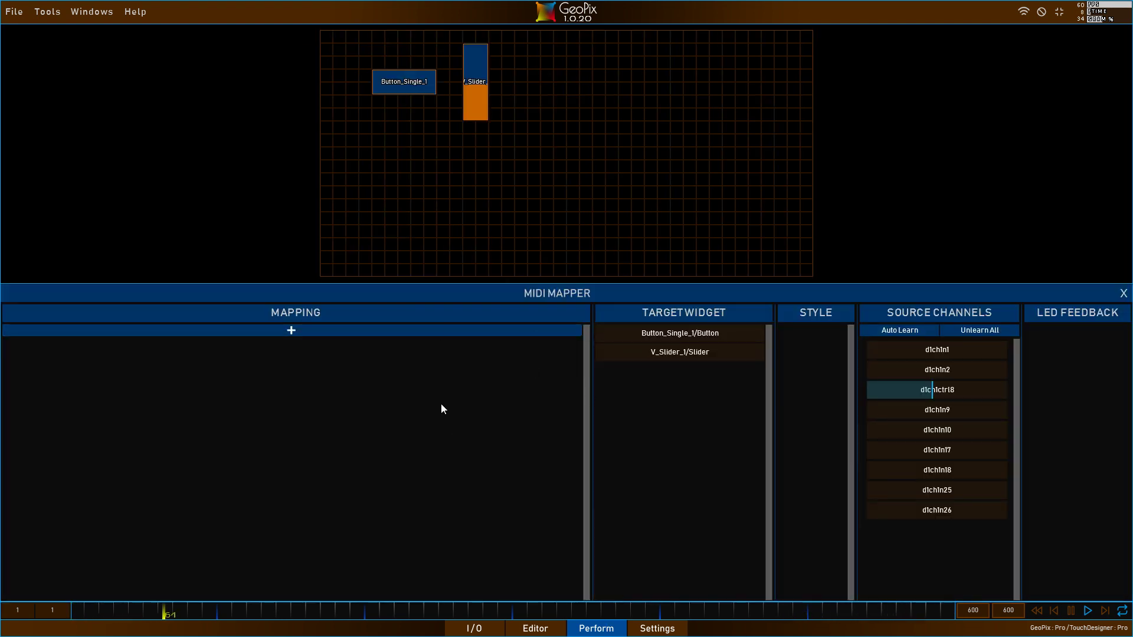
left_click(1124, 293)
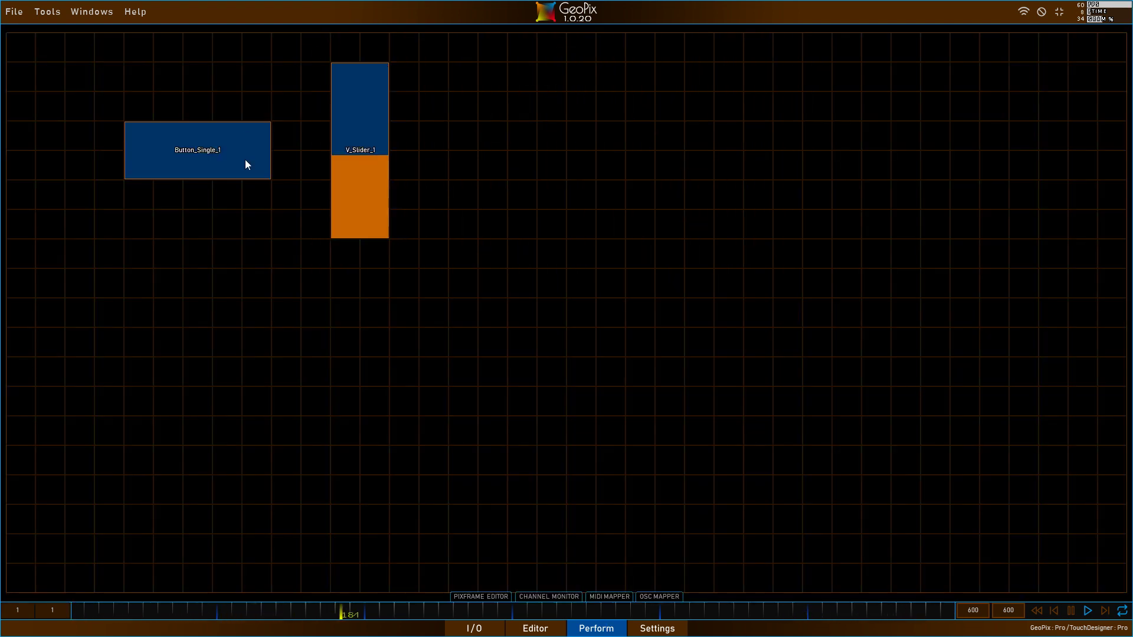
left_click_drag(348, 151, 391, 151)
- Create a MIDI mapping directly from the Button_Single_1 widget using the momentary style
right_click(206, 160)
left_click(205, 160)
right_click(209, 153)
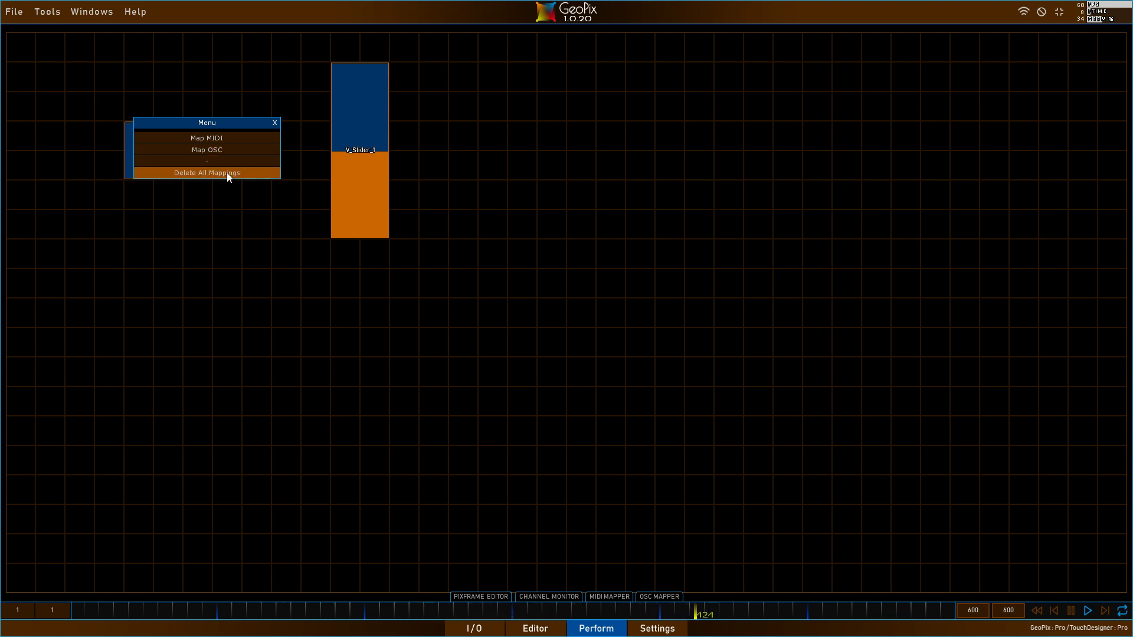
left_click(231, 140)
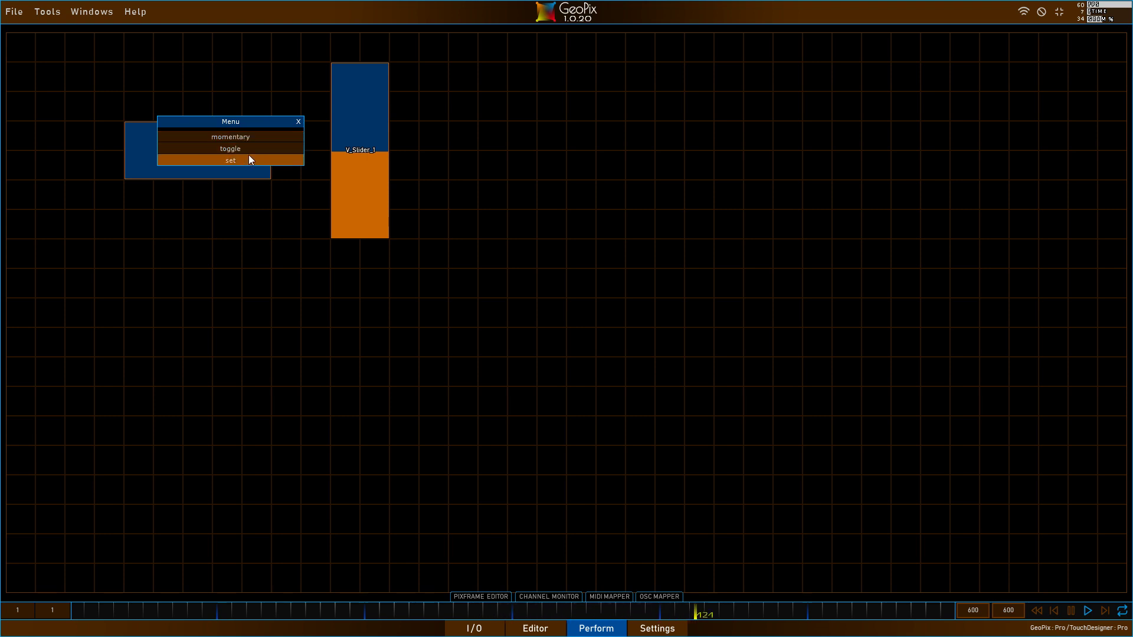
left_click(257, 137)
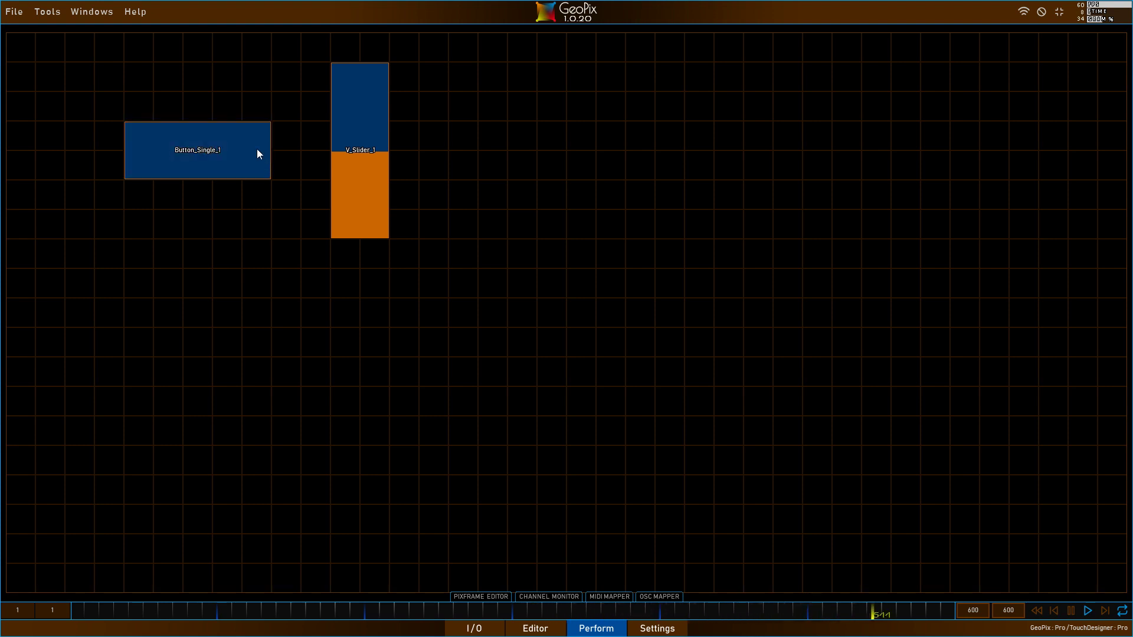
- Create a MIDI mapping directly from the V_Slider_1 widget using the slider style, with source channel d1ch1ctrl8
right_click(359, 148)
left_click(370, 137)
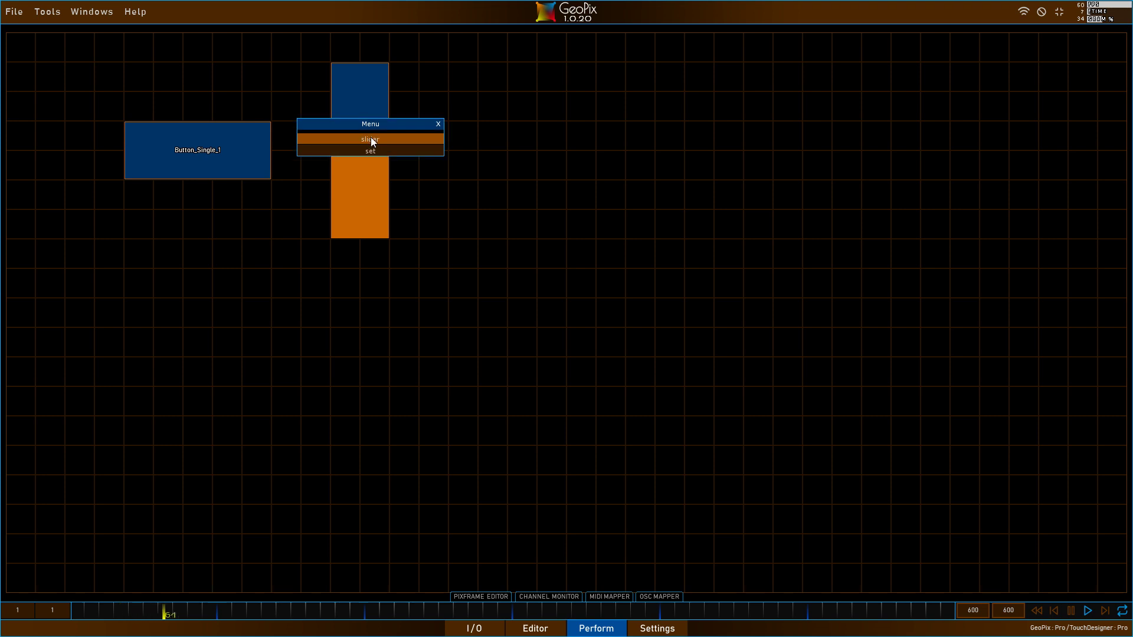
left_click(372, 140)
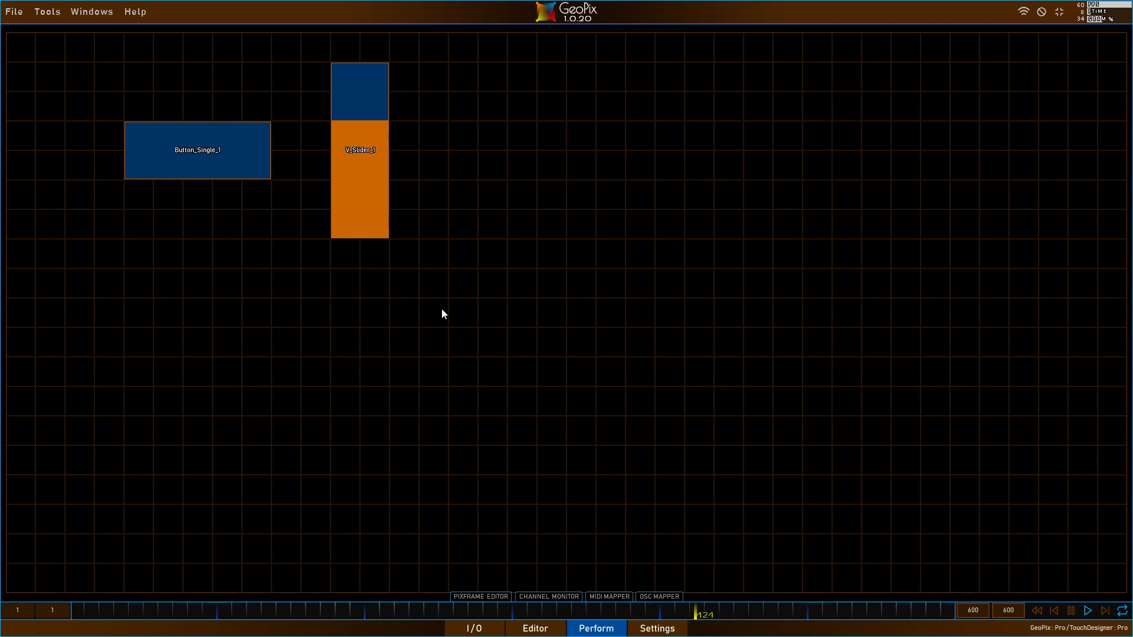
- Review the button and slider mappings in the MIDI Mapper, delete the V_Slider_1/Slider mapping and close the mapper
left_click(610, 597)
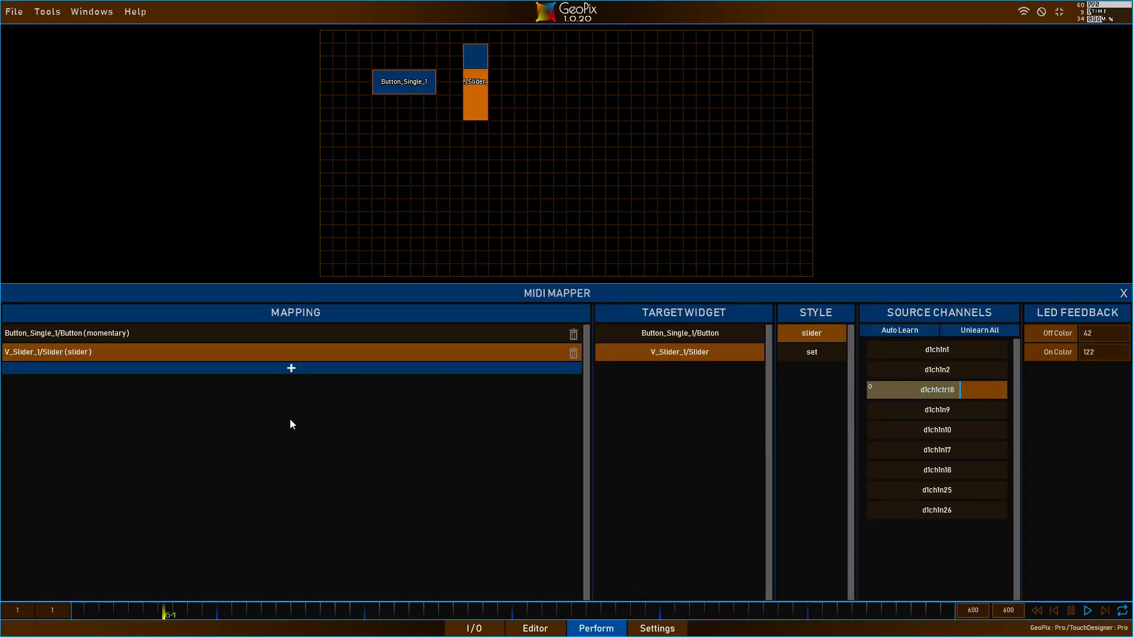
left_click(243, 340)
left_click(243, 354)
left_click(572, 353)
left_click(1124, 293)
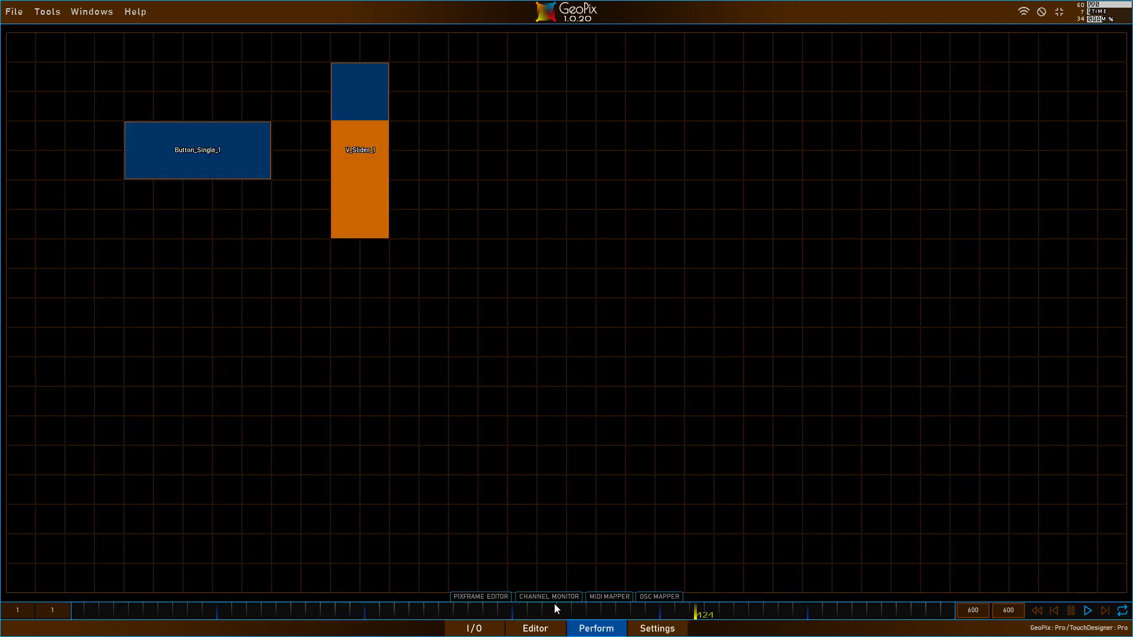
- View the I/O and Editor workspaces in turn and return to the Perform layout
left_click(472, 629)
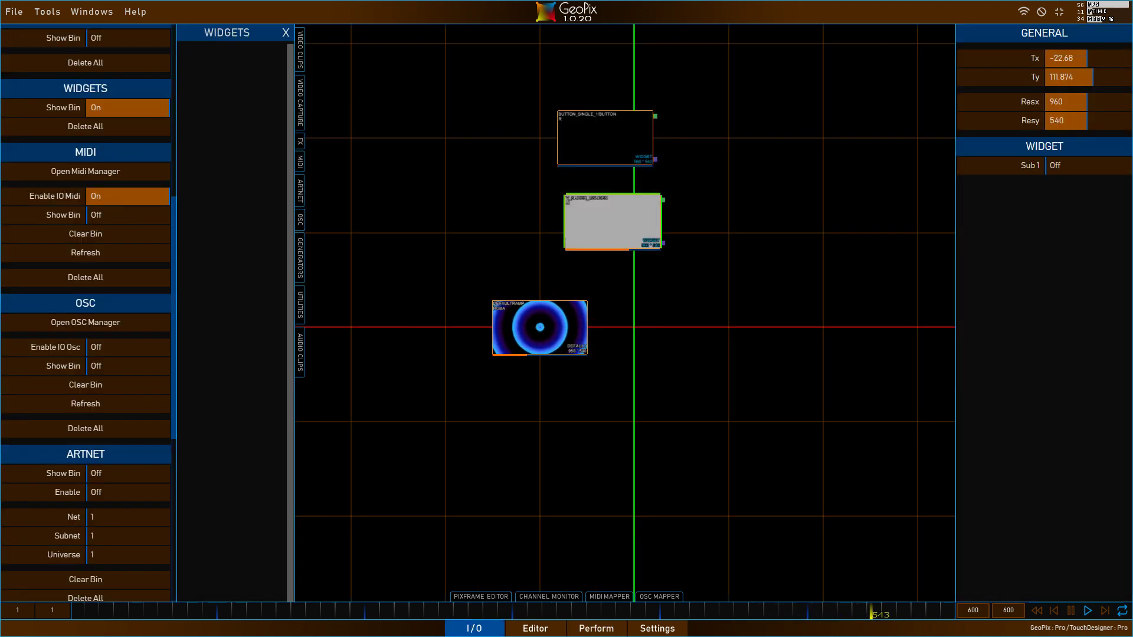
left_click(535, 632)
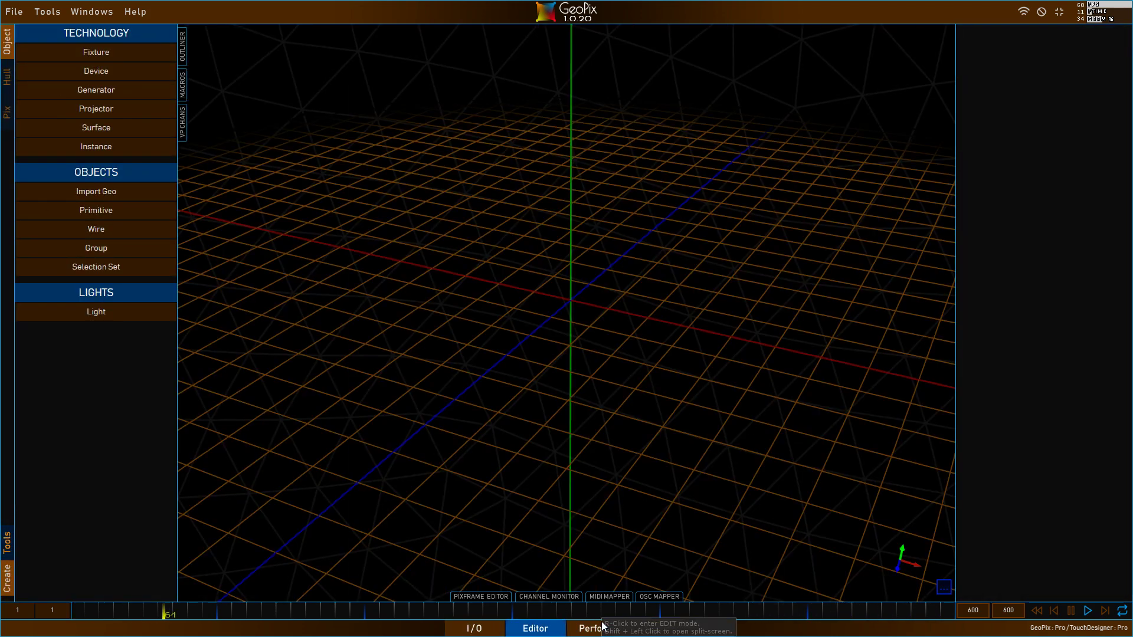
left_click(599, 627)
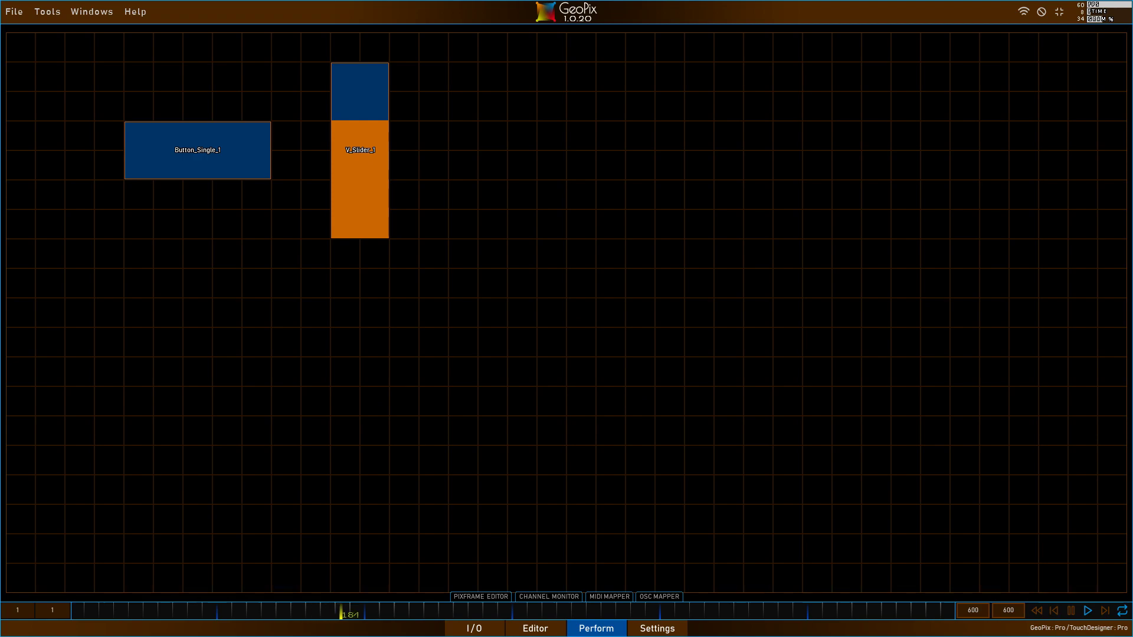